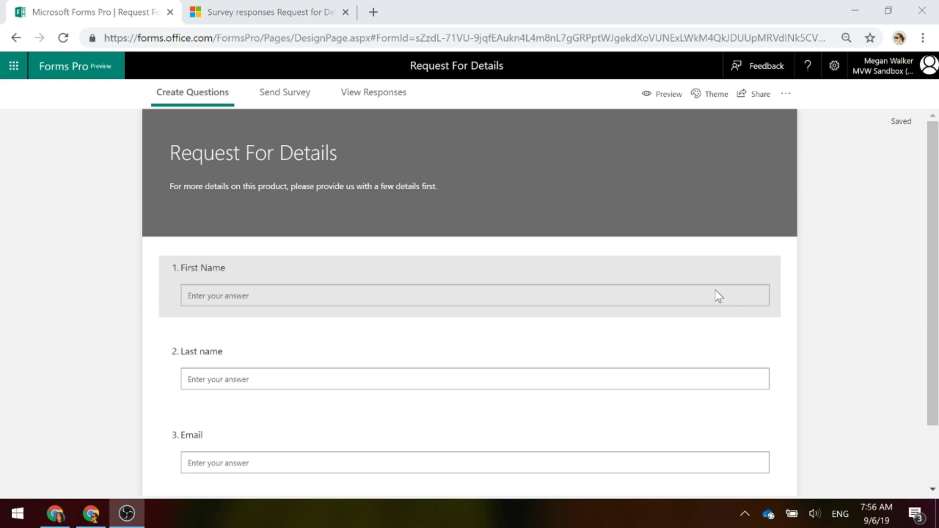
Scroll through the survey's First Name, Last name and Email questions
{"action": "scroll", "coordinate": [838, 242], "scroll_direction": "down", "scroll_amount": 2}
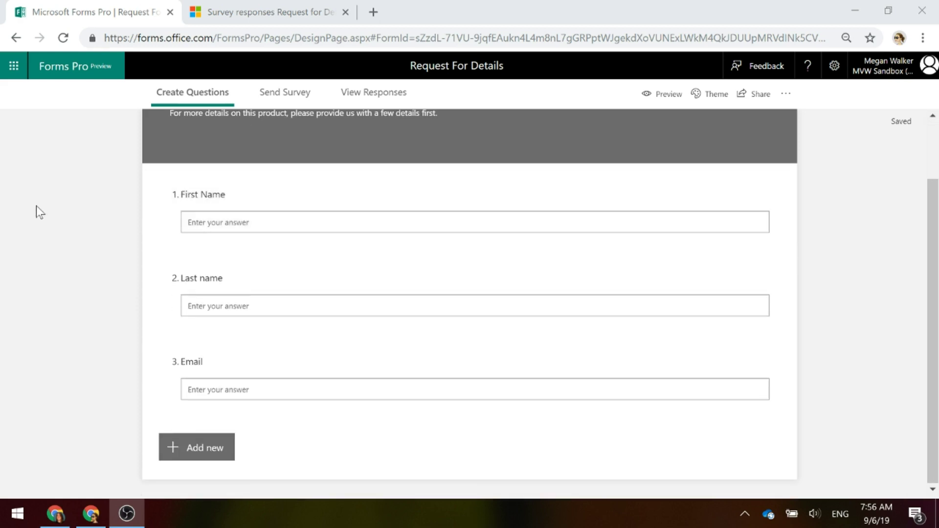
{"action": "scroll", "coordinate": [54, 222], "scroll_direction": "up", "scroll_amount": 2}
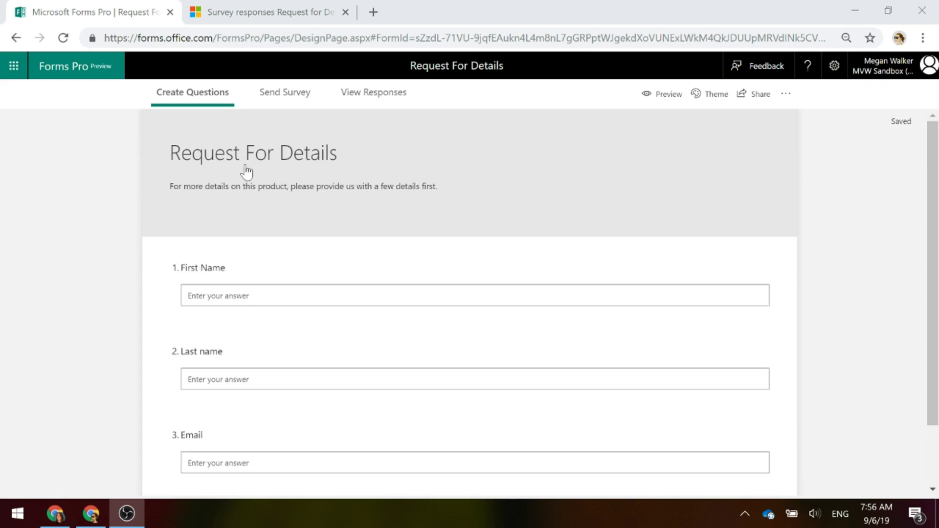
Show the Send Survey embed options for the Request For Details survey
{"action": "left_click", "coordinate": [270, 95]}
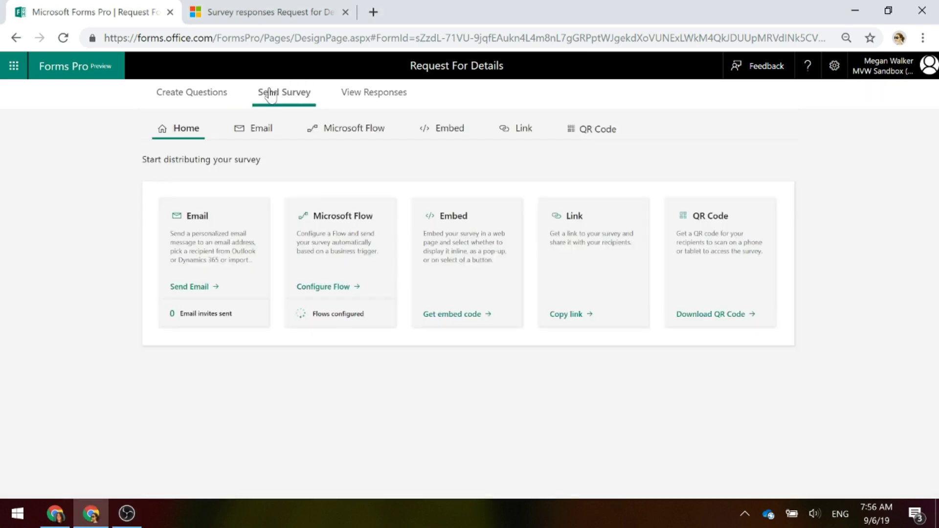
{"action": "left_click", "coordinate": [436, 131]}
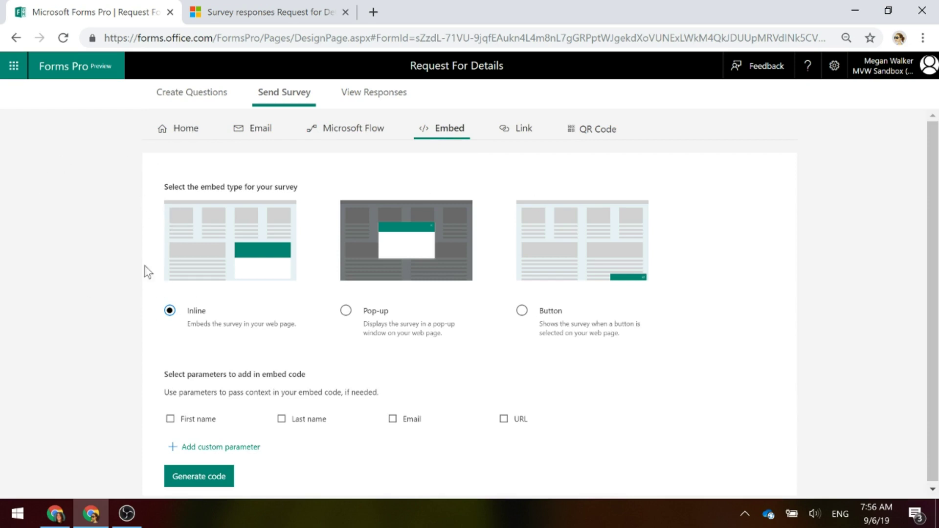
{"action": "scroll", "coordinate": [105, 313], "scroll_direction": "down", "scroll_amount": 1}
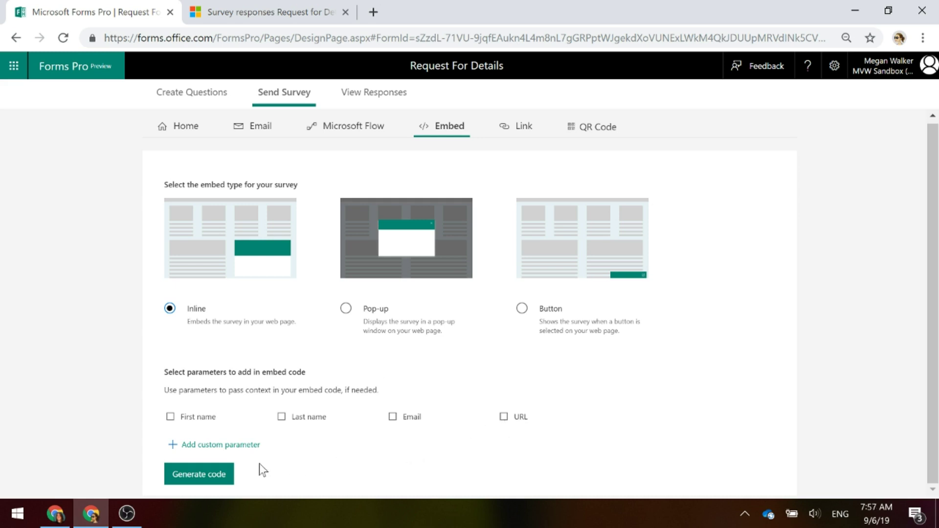
Add a ProductPage custom parameter, then generate and copy the inline embed code
{"action": "left_click", "coordinate": [243, 446]}
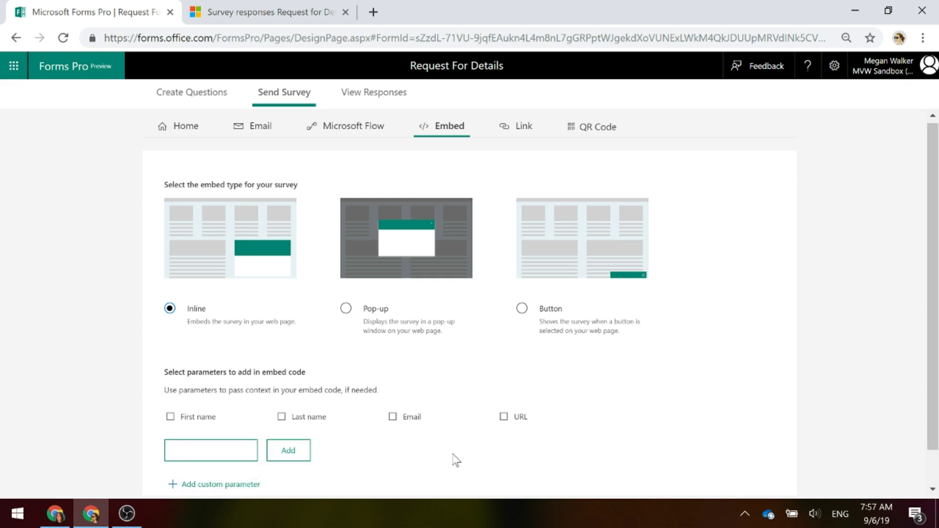
{"action": "type", "text": "ProductPage"}
{"action": "left_click", "coordinate": [300, 450]}
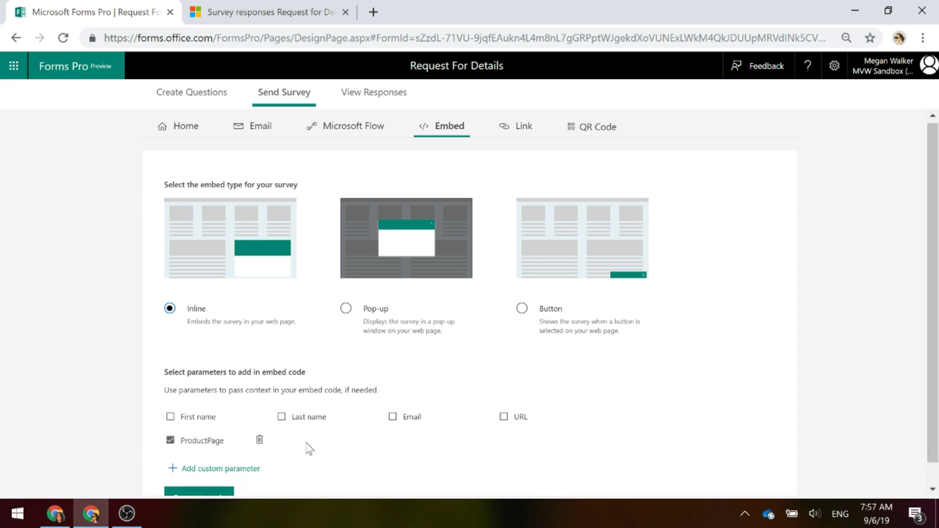
{"action": "scroll", "coordinate": [623, 377], "scroll_direction": "down", "scroll_amount": 1}
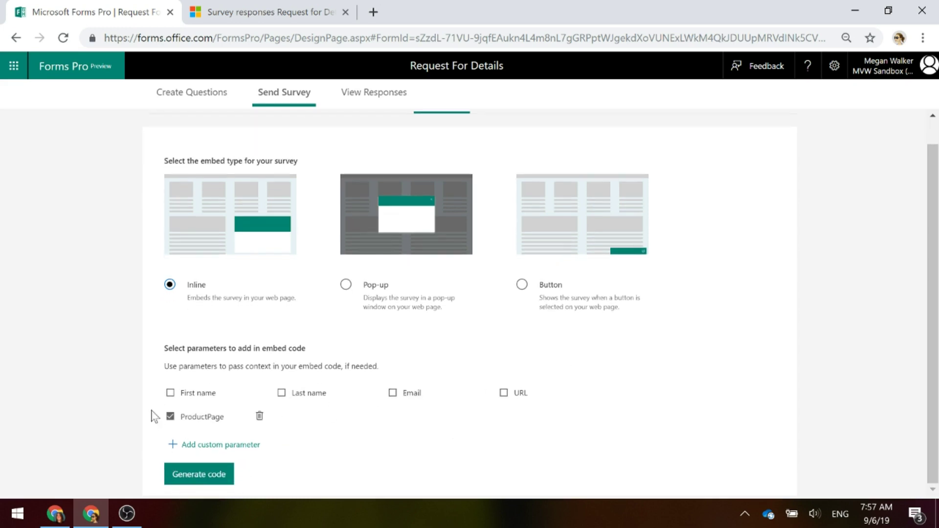
{"action": "left_click", "coordinate": [200, 478]}
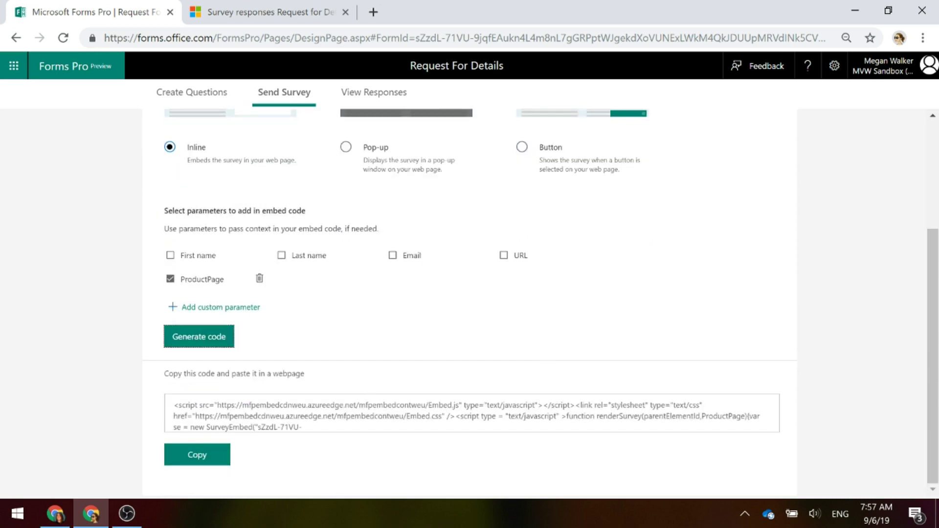
{"action": "left_click", "coordinate": [205, 456]}
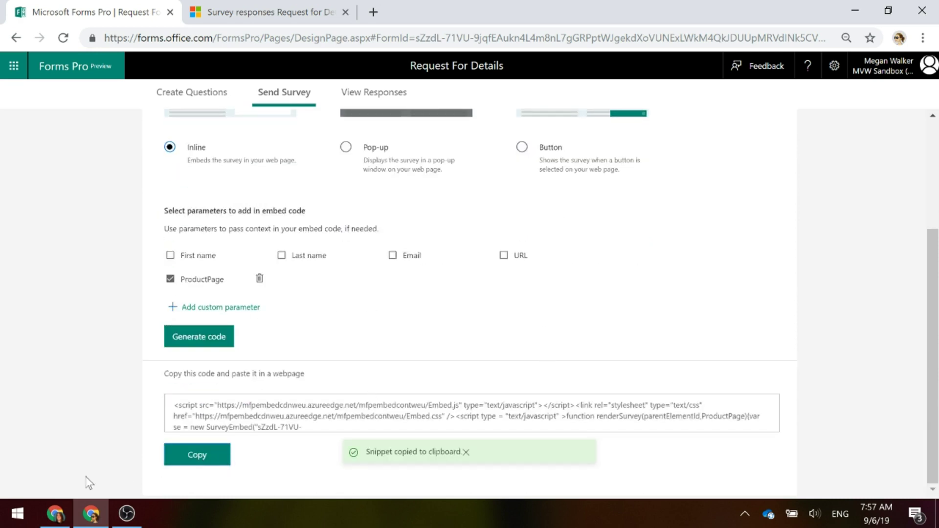
{"action": "left_click", "coordinate": [11, 525]}
{"action": "left_click", "coordinate": [426, 345]}
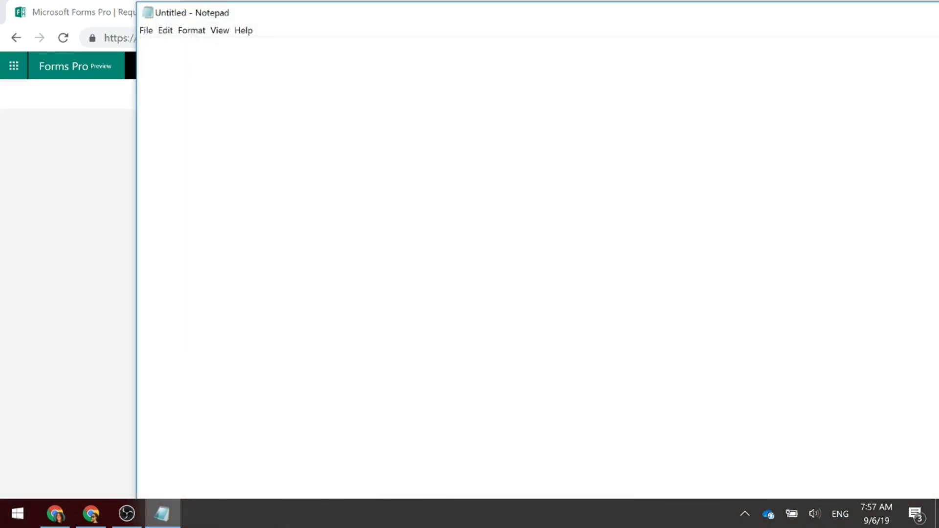
{"action": "key", "text": "ctrl+v"}
{"action": "left_click_drag", "start_coordinate": [395, 12], "coordinate": [250, 1]}
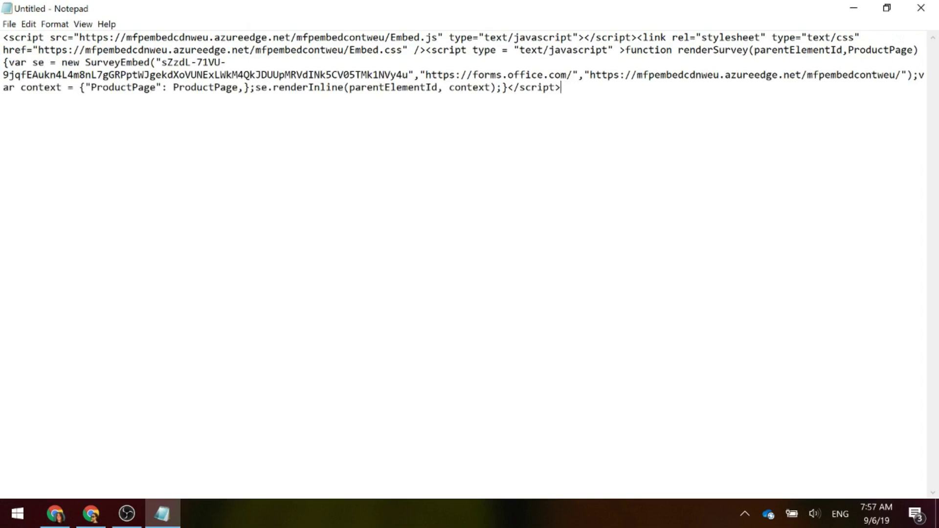
{"action": "left_click_drag", "start_coordinate": [80, 87], "coordinate": [249, 87]}
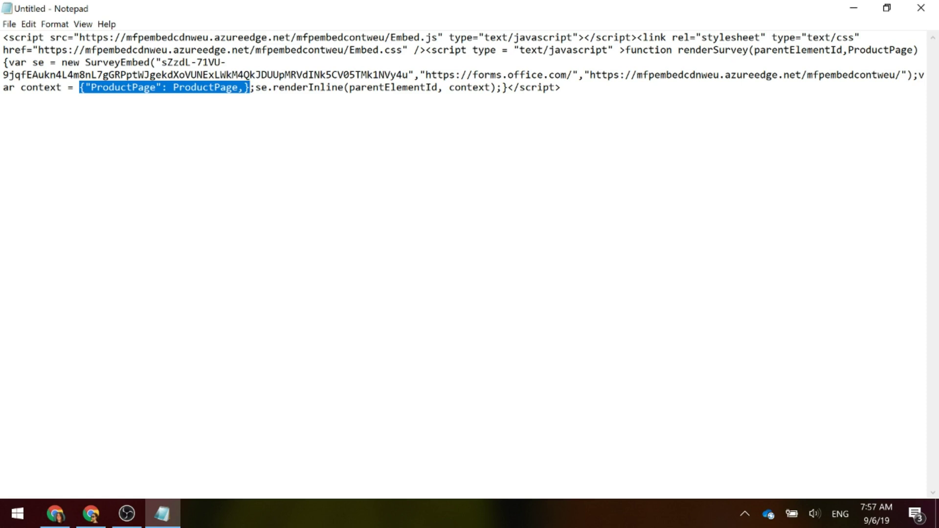
{"action": "left_click", "coordinate": [922, 11]}
{"action": "left_click", "coordinate": [509, 259]}
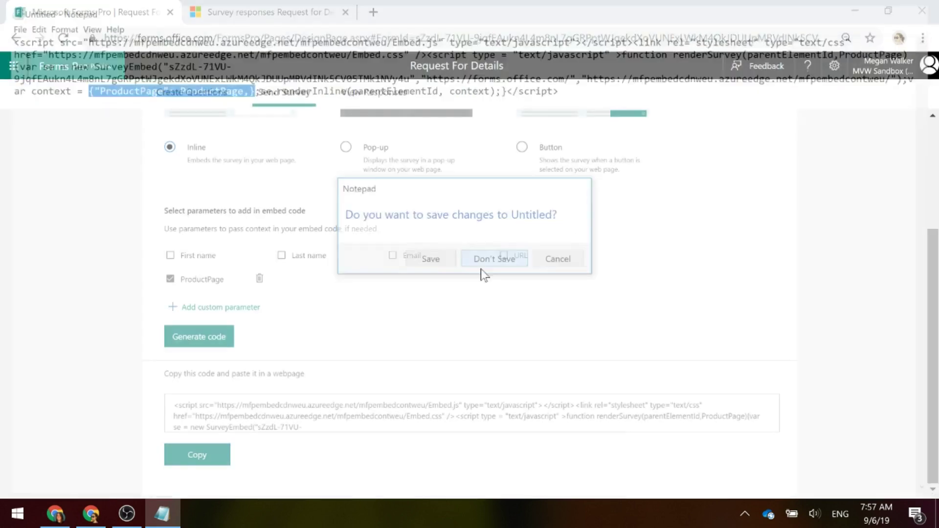
Bring up the WordPress page editor and select the embed script in the Custom HTML block
{"action": "left_click", "coordinate": [55, 514]}
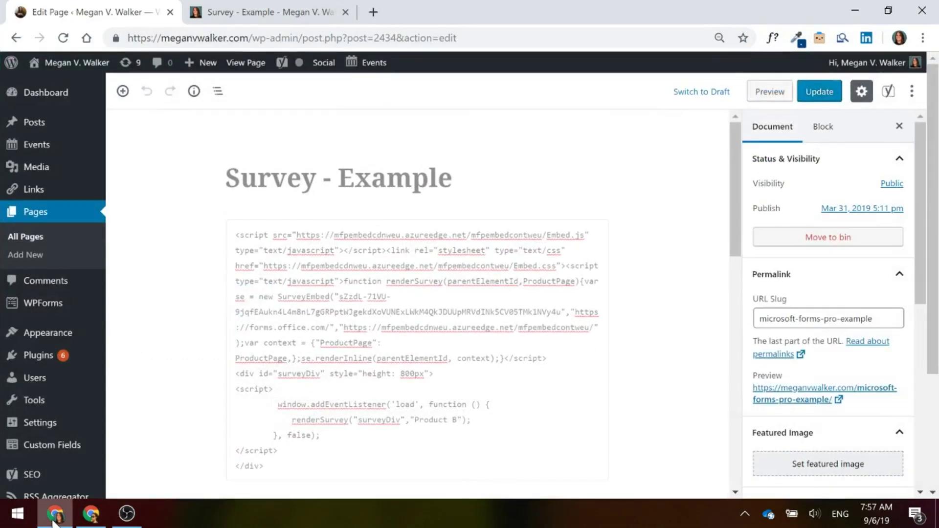
{"action": "left_click", "coordinate": [329, 373]}
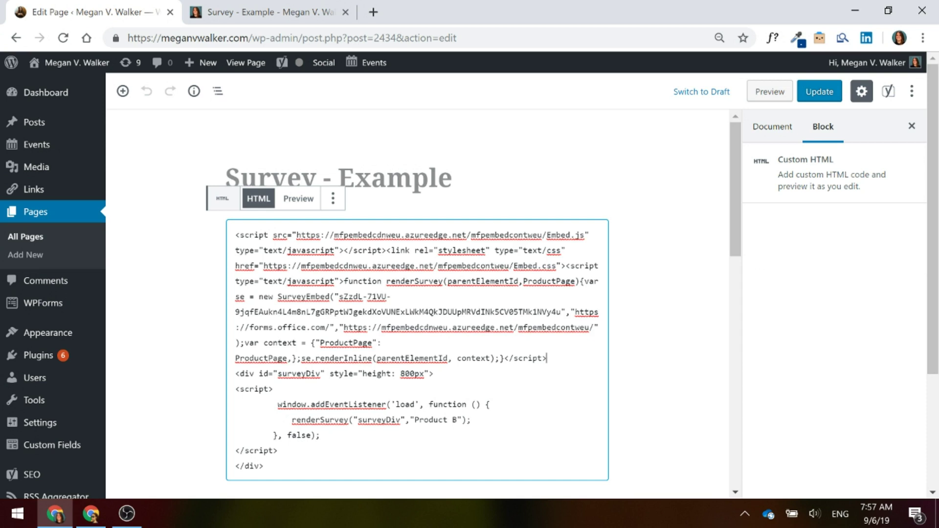
{"action": "left_click_drag", "start_coordinate": [547, 358], "coordinate": [227, 236]}
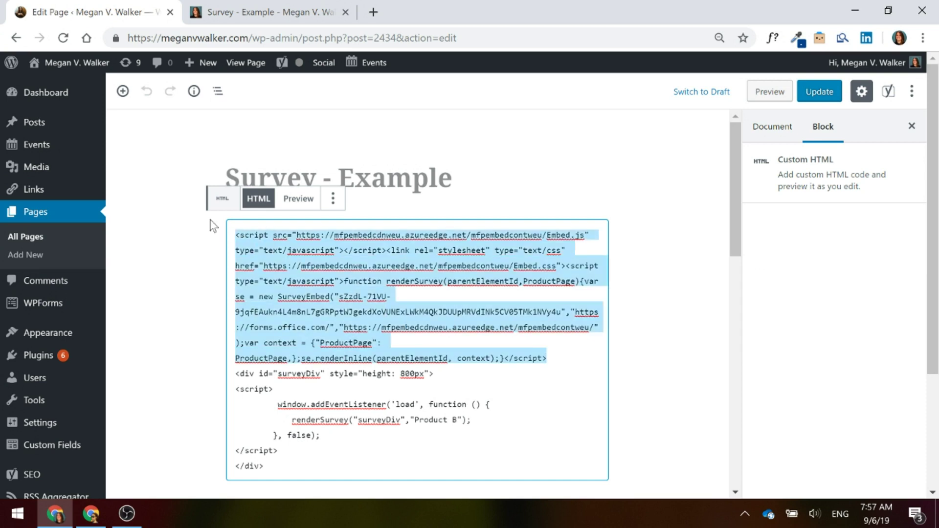
{"action": "left_click", "coordinate": [211, 226]}
{"action": "left_click", "coordinate": [321, 282]}
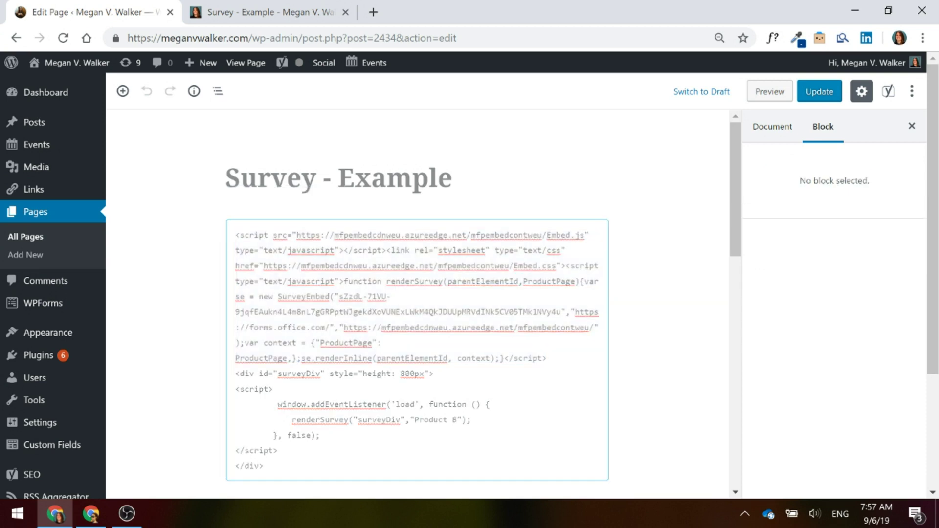
{"action": "left_click_drag", "start_coordinate": [547, 359], "coordinate": [234, 235]}
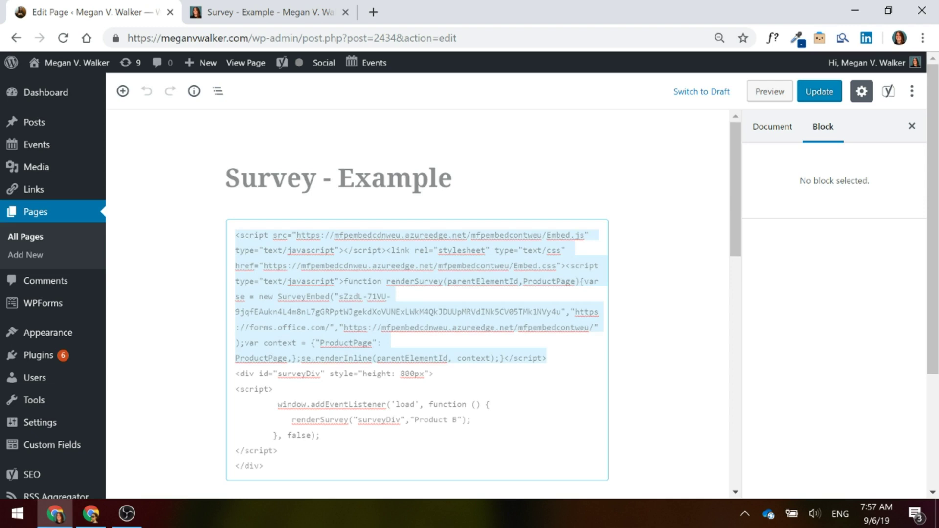
{"action": "left_click", "coordinate": [273, 389]}
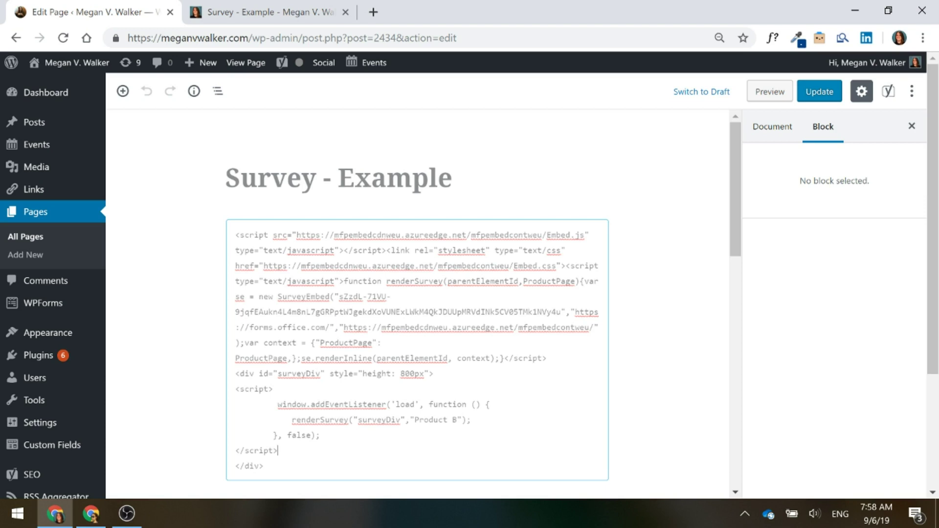
Change renderSurvey's value from 'Product B' to 'Product C', update the page, and view it live
{"action": "left_click_drag", "start_coordinate": [235, 374], "coordinate": [264, 466]}
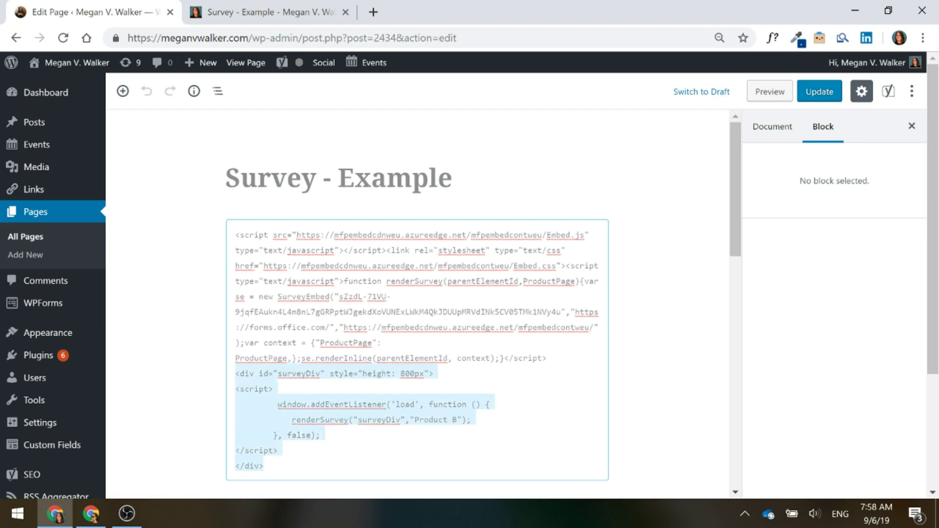
{"action": "left_click", "coordinate": [367, 420]}
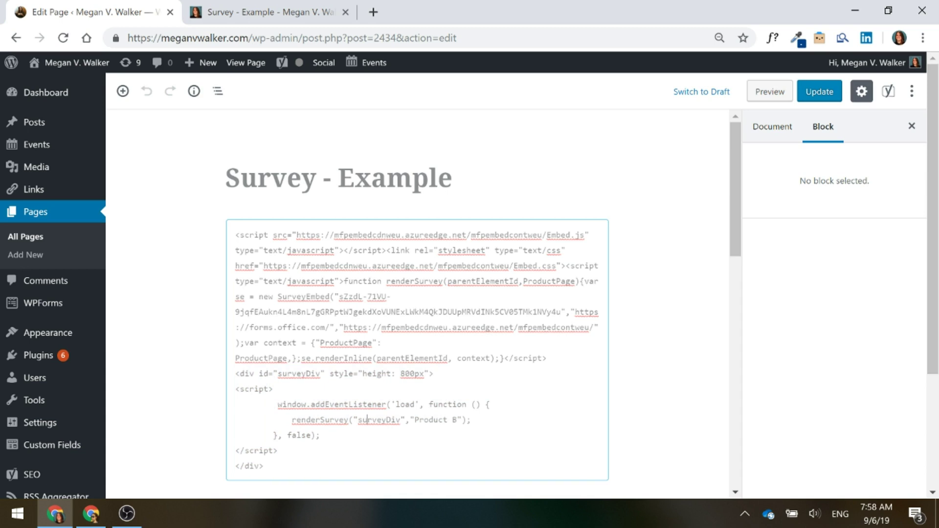
{"action": "left_click_drag", "start_coordinate": [292, 420], "coordinate": [461, 420]}
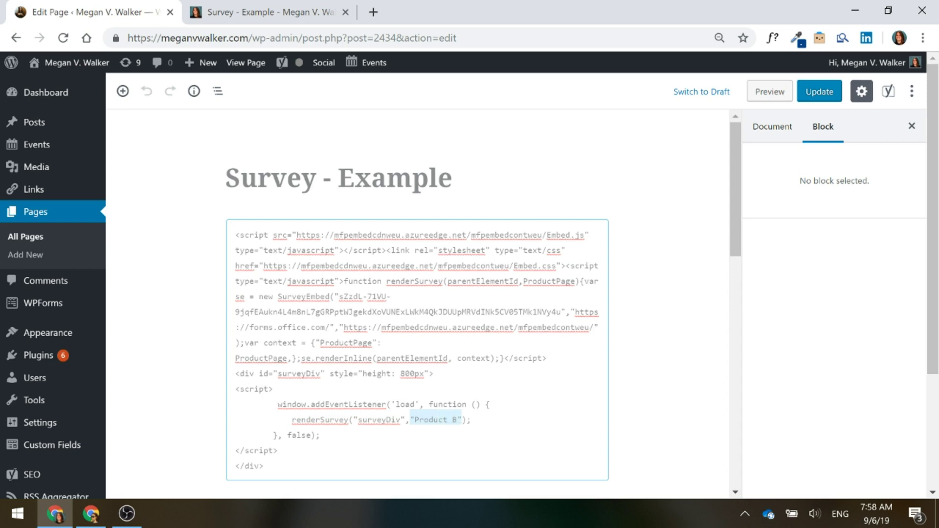
{"action": "left_click", "coordinate": [320, 435]}
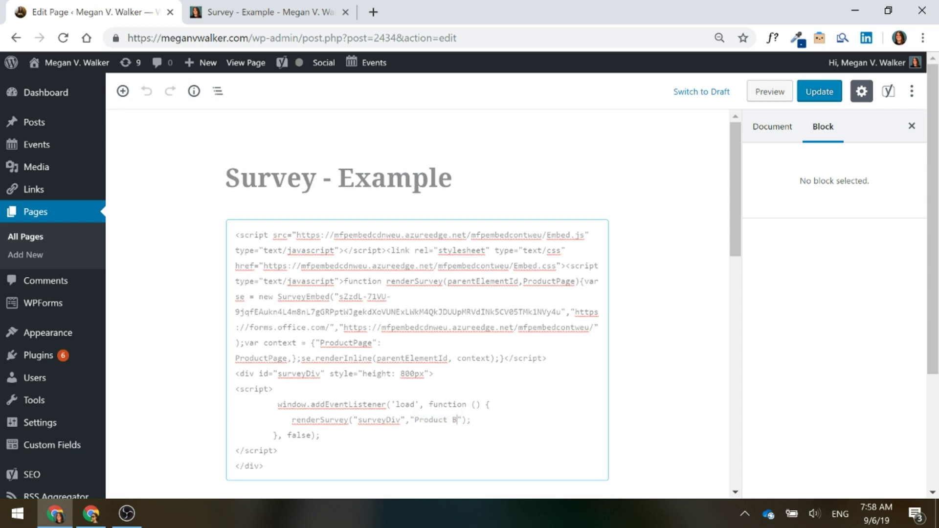
{"action": "key", "text": "BackSpace"}
{"action": "type", "text": "C"}
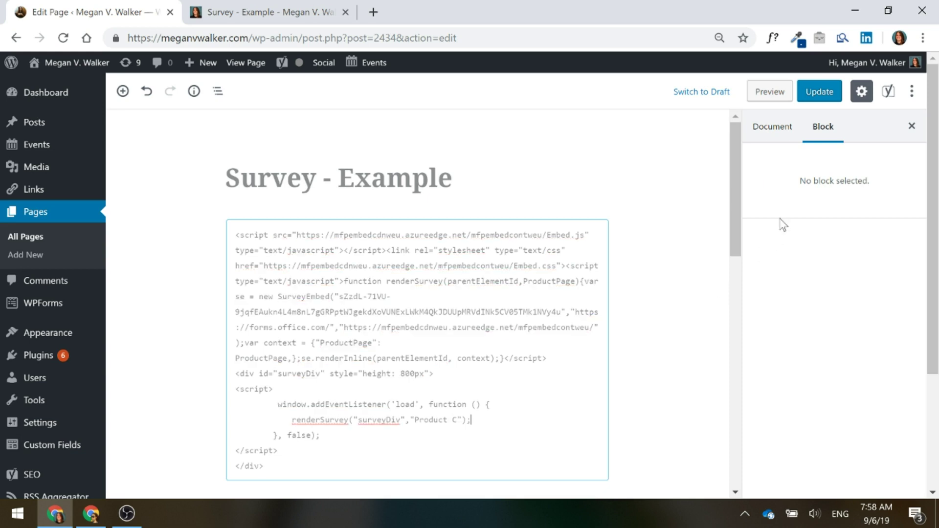
{"action": "left_click", "coordinate": [807, 103]}
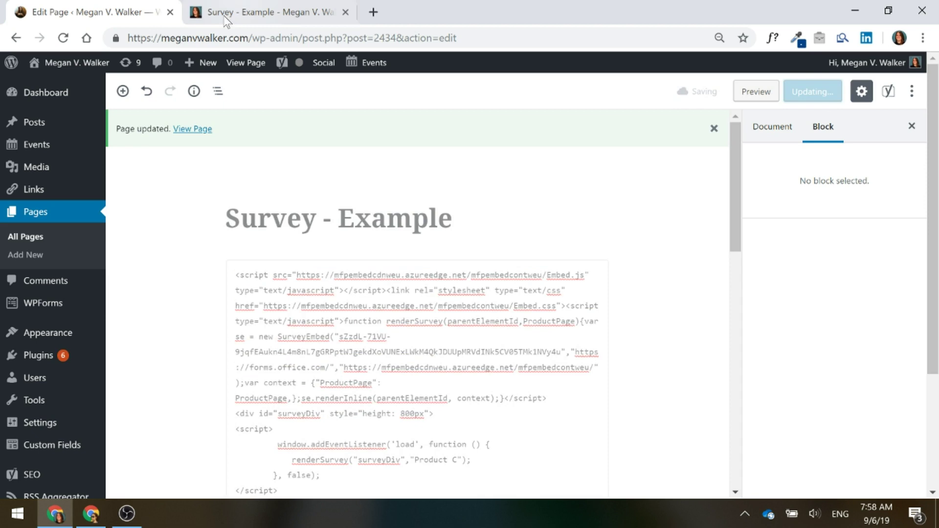
{"action": "left_click", "coordinate": [272, 11]}
Reload the live survey page without the preview parameter in its address
{"action": "left_click", "coordinate": [63, 37]}
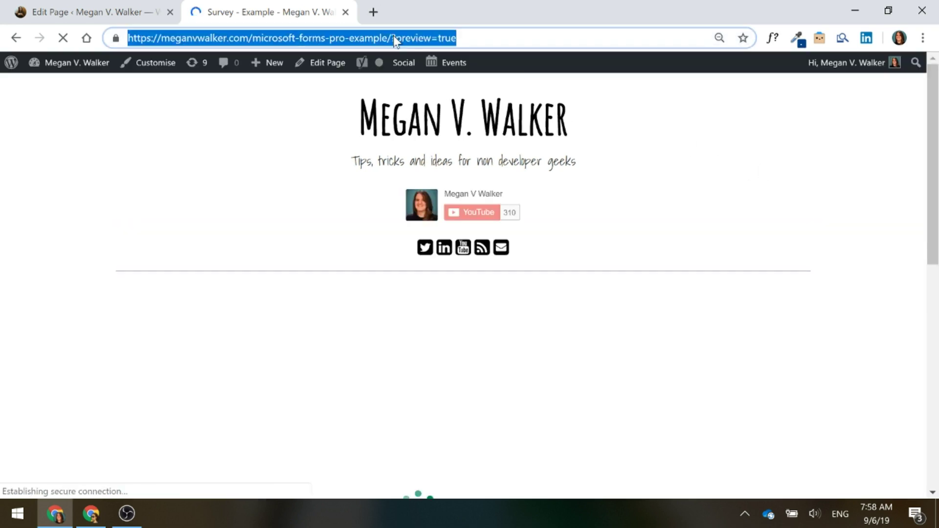
{"action": "left_click_drag", "start_coordinate": [393, 39], "coordinate": [623, 44]}
{"action": "key", "text": "BackSpace"}
{"action": "key", "text": "Return"}
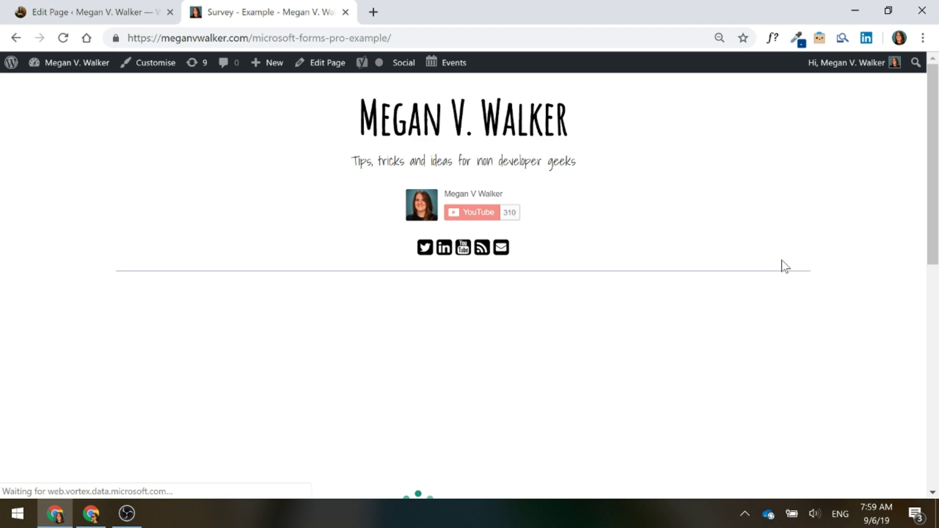
{"action": "scroll", "coordinate": [786, 267], "scroll_direction": "down", "scroll_amount": 4}
Enter a test first name, last name and email address, and submit the response
{"action": "left_click", "coordinate": [390, 341]}
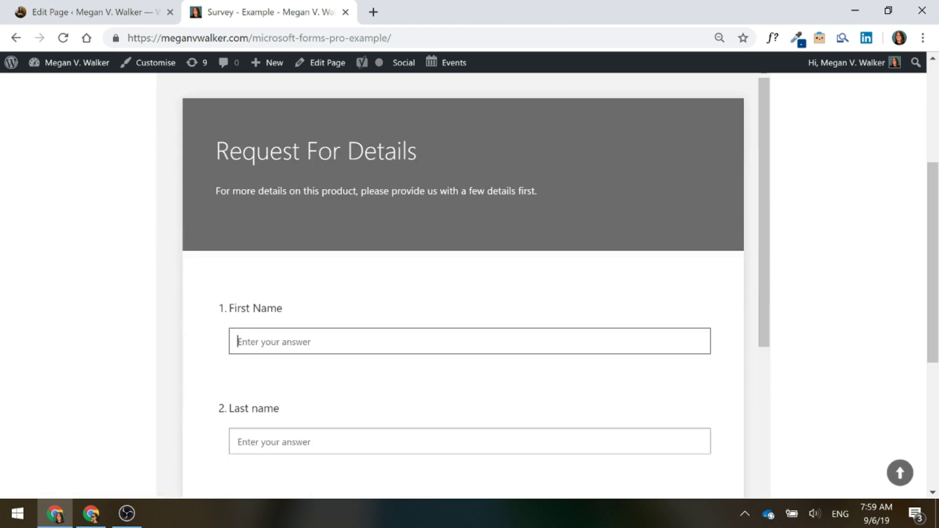
{"action": "type", "text": "Sammy"}
{"action": "key", "text": "Tab"}
{"action": "type", "text": "Smalls"}
{"action": "scroll", "coordinate": [252, 390], "scroll_direction": "down", "scroll_amount": 1}
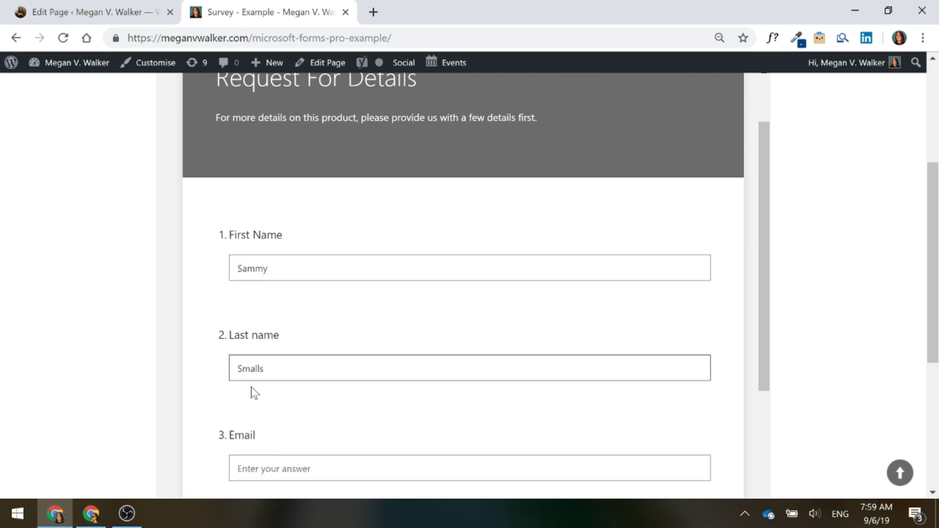
{"action": "key", "text": "Tab"}
{"action": "type", "text": "sam@"}
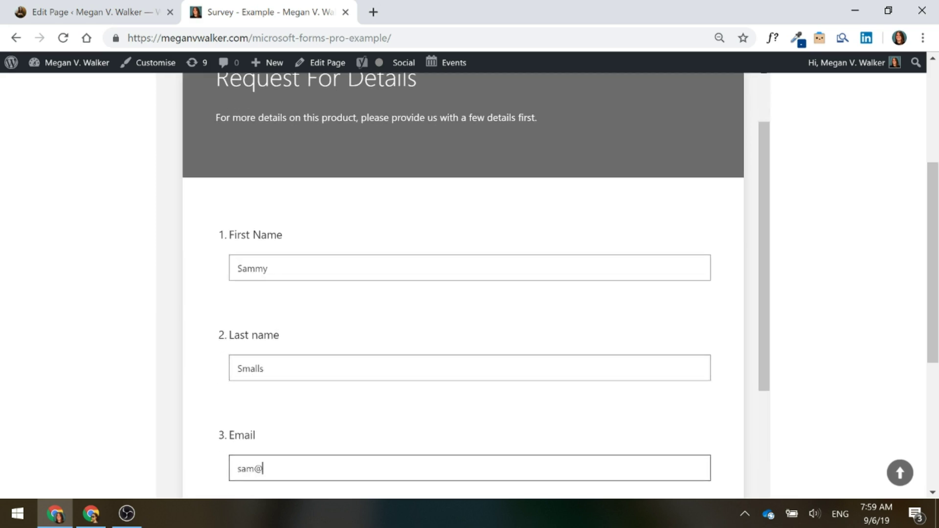
{"action": "type", "text": "test.com"}
{"action": "scroll", "coordinate": [605, 429], "scroll_direction": "down", "scroll_amount": 3}
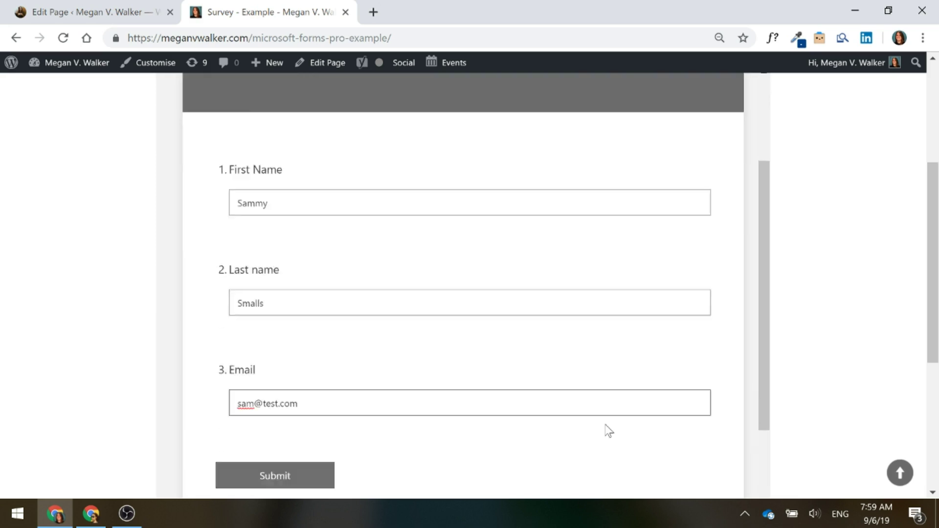
{"action": "left_click", "coordinate": [258, 362]}
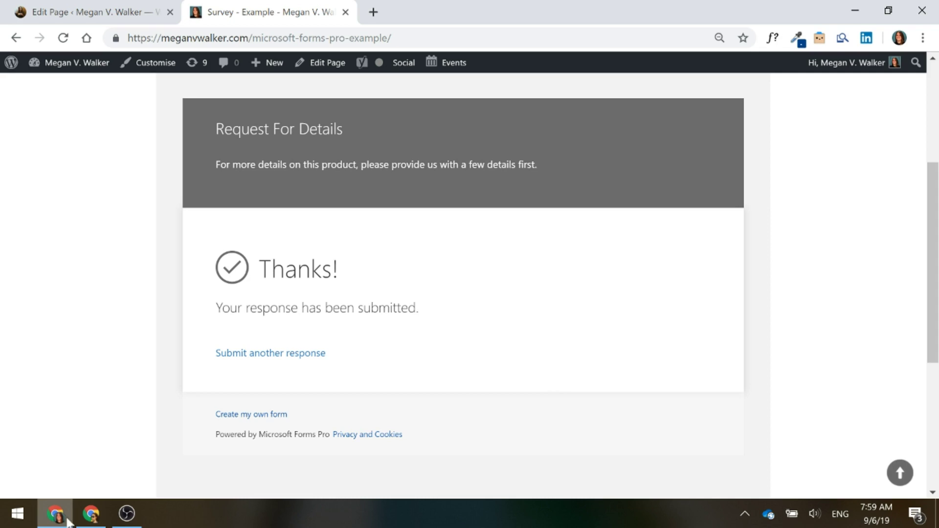
In Dynamics 365 survey responses, widen Context Data, open a response record, then return to the list
{"action": "left_click", "coordinate": [87, 521]}
{"action": "left_click", "coordinate": [274, 14]}
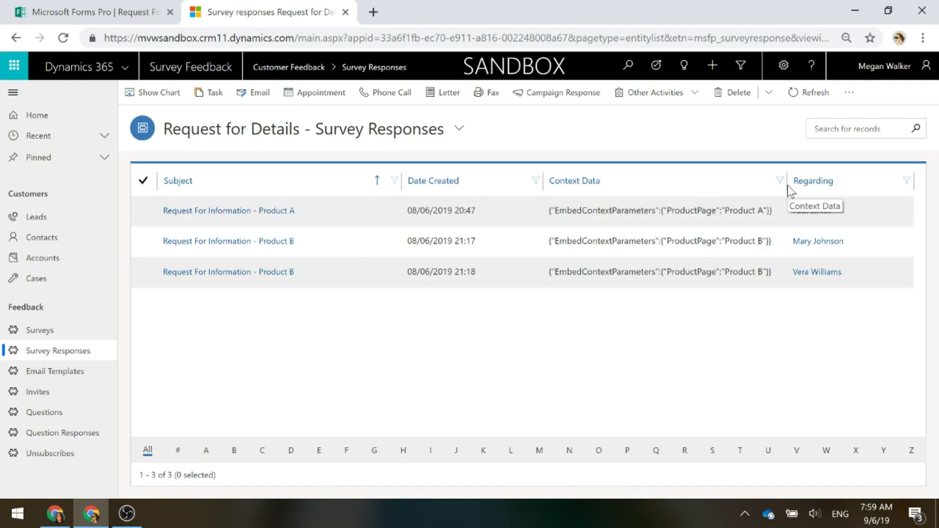
{"action": "left_click_drag", "start_coordinate": [786, 185], "coordinate": [865, 187]}
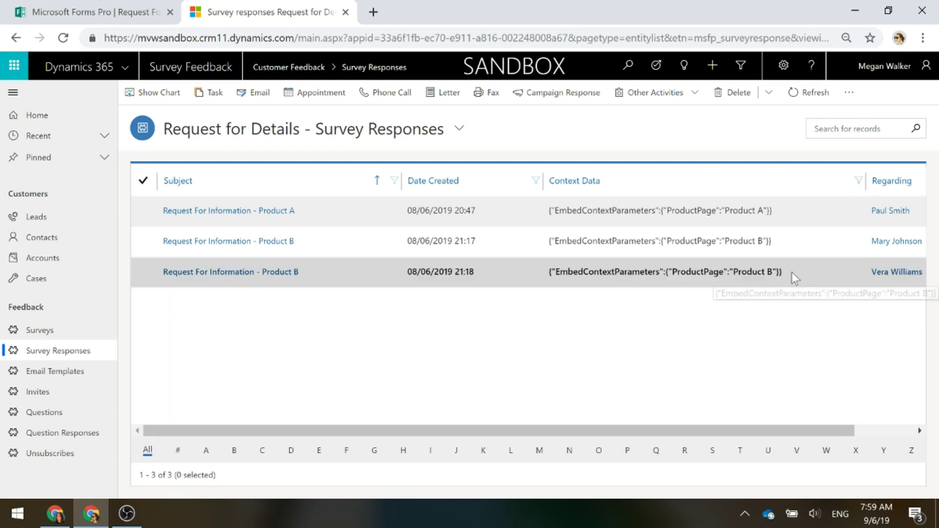
{"action": "left_click", "coordinate": [791, 273]}
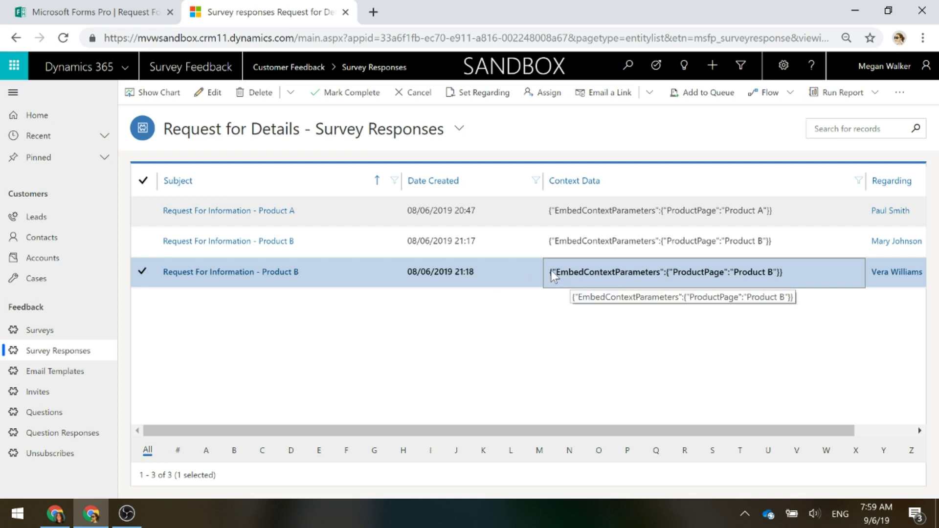
{"action": "double_click", "coordinate": [628, 275]}
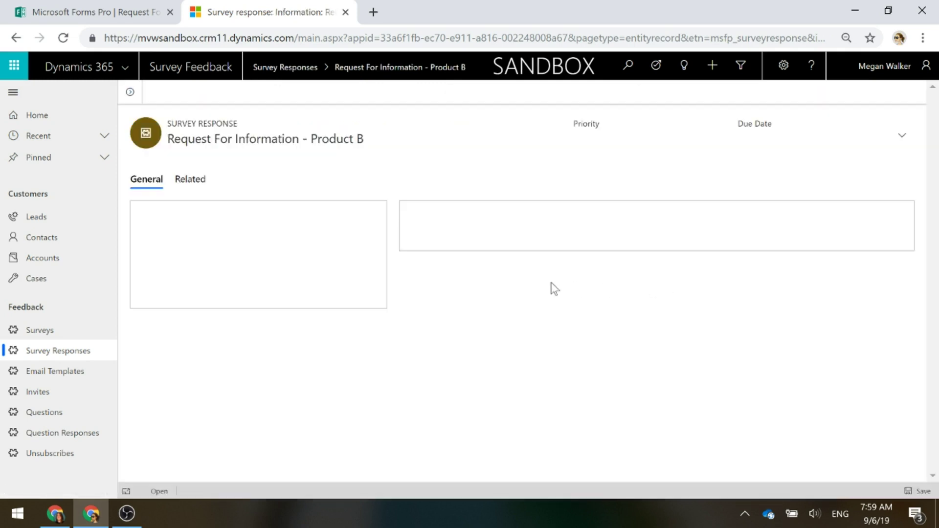
{"action": "left_click", "coordinate": [16, 38]}
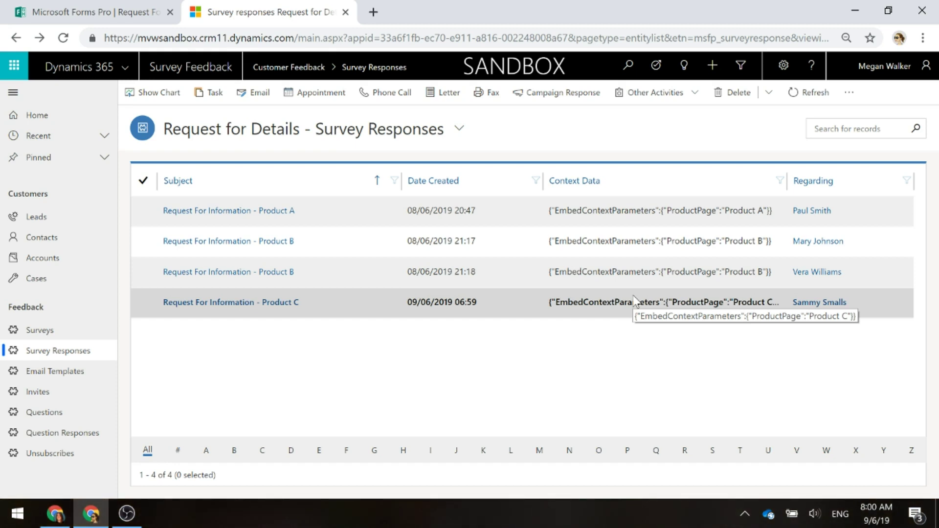
Open the Request For Information flow from My flows in Microsoft Flow for editing
{"action": "left_click", "coordinate": [373, 11]}
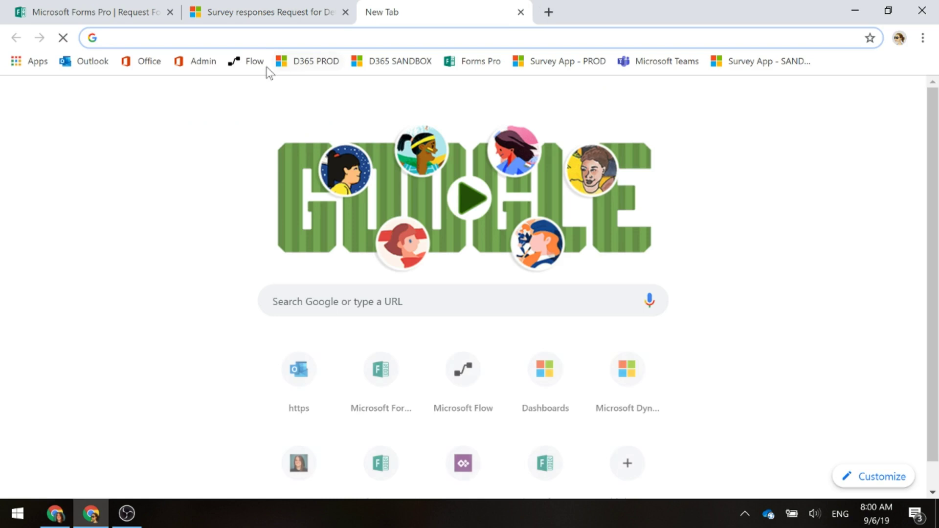
{"action": "left_click", "coordinate": [248, 61]}
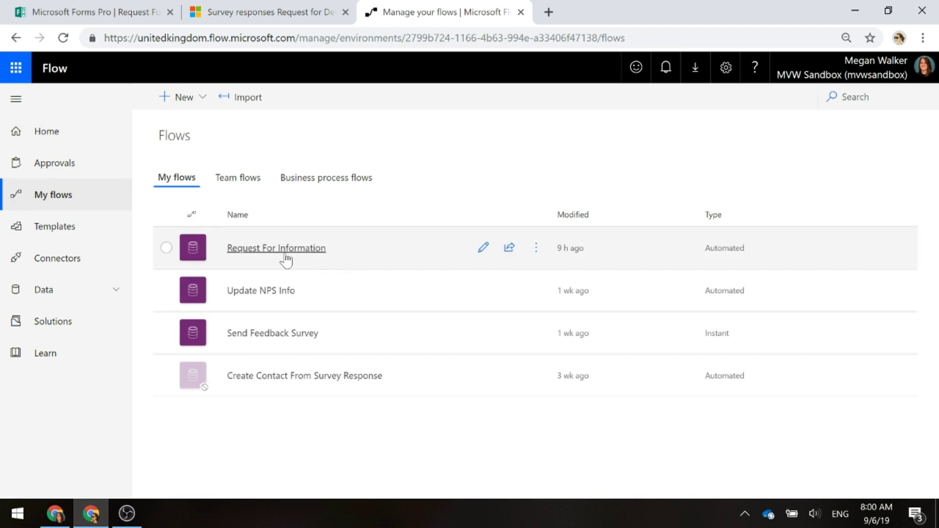
{"action": "left_click", "coordinate": [285, 252]}
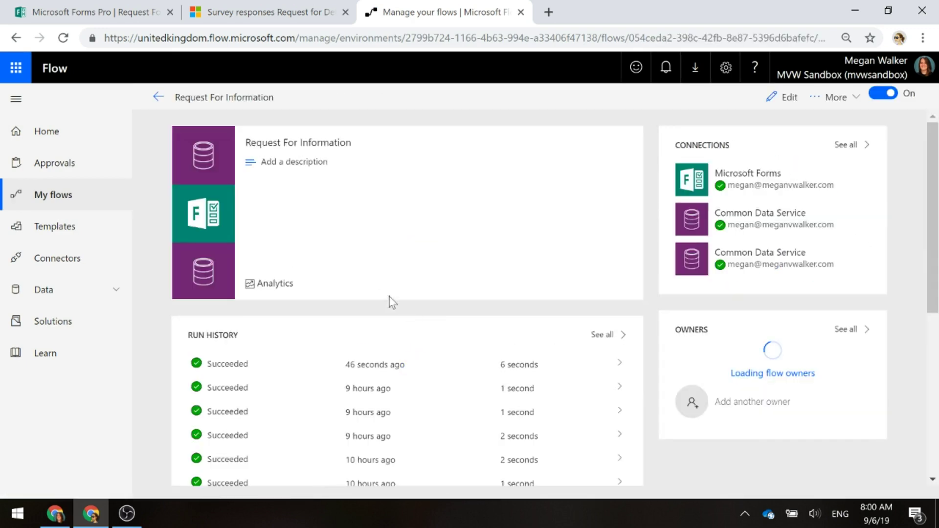
{"action": "left_click", "coordinate": [781, 99]}
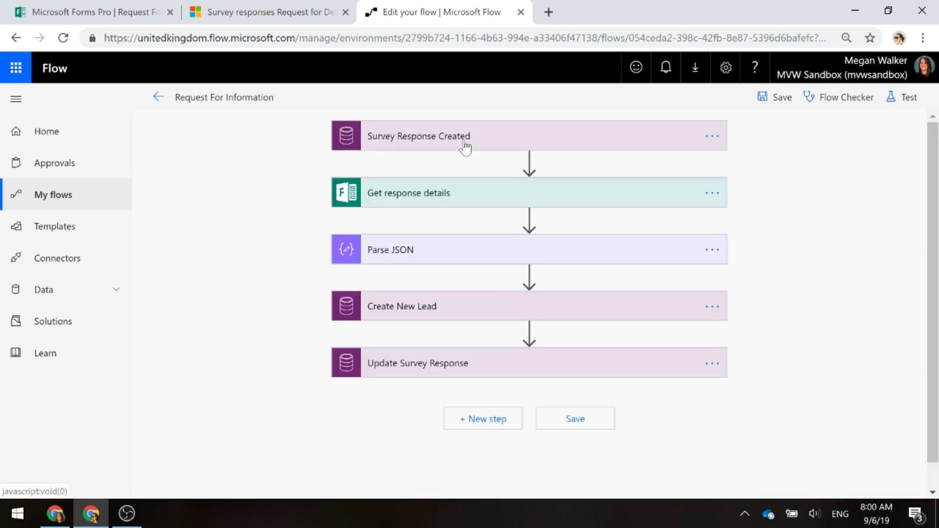
Expand the Survey Response Created trigger and the Get response details step
{"action": "left_click", "coordinate": [465, 147]}
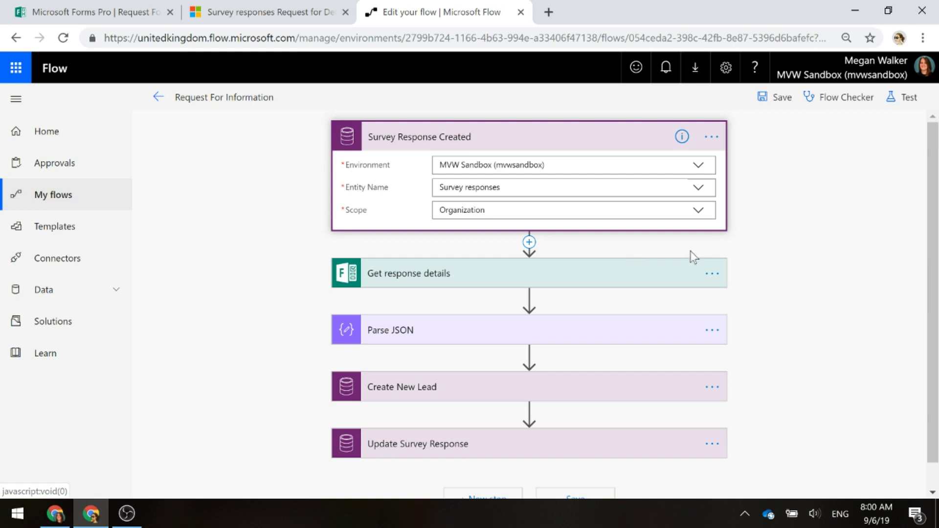
{"action": "left_click", "coordinate": [438, 277]}
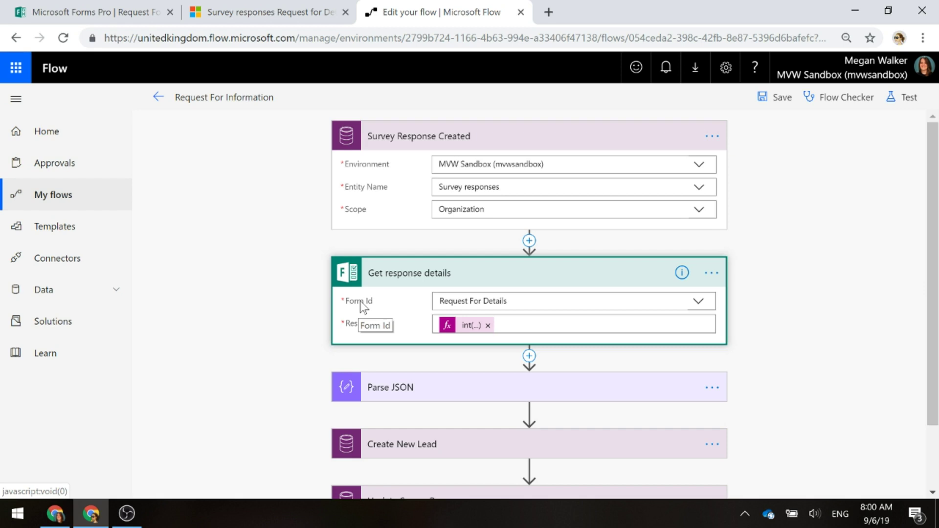
Confirm the Request For Details form and view the int(...) Response Id expression
{"action": "left_click", "coordinate": [699, 303]}
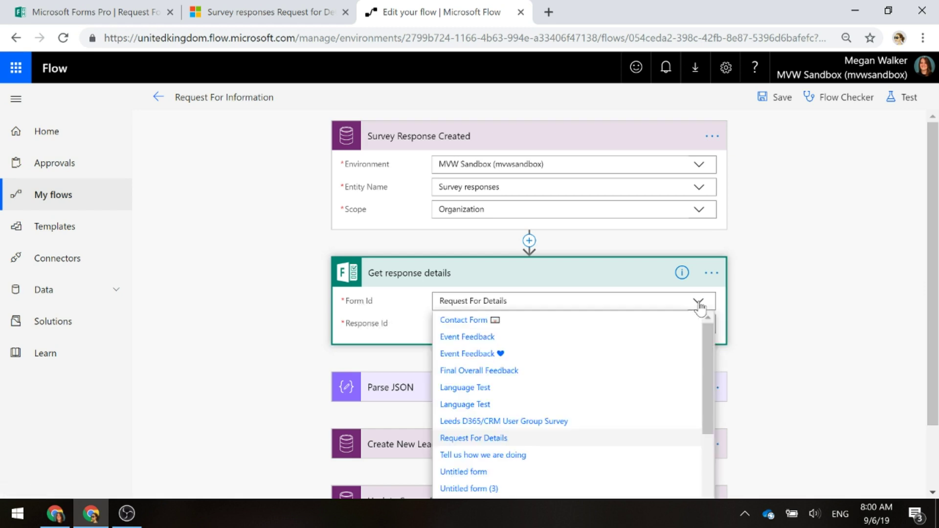
{"action": "left_click", "coordinate": [520, 438]}
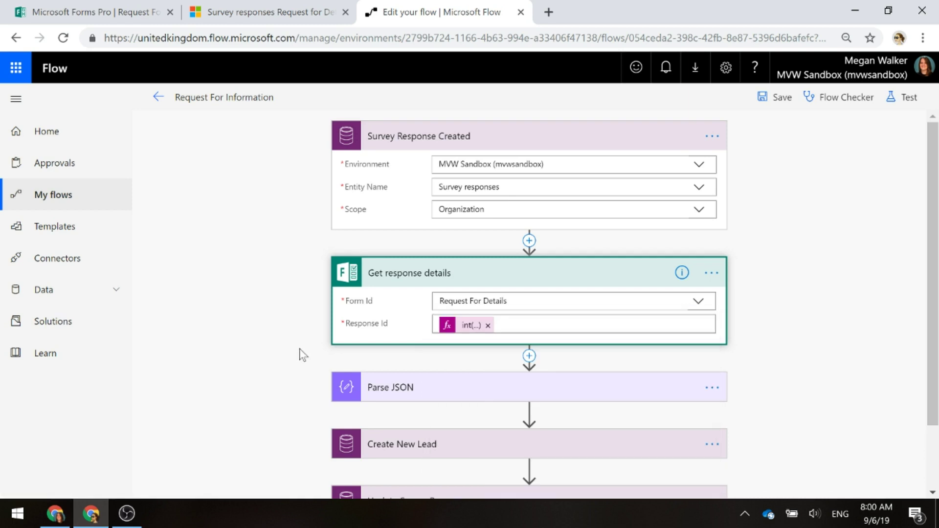
{"action": "left_click", "coordinate": [471, 325]}
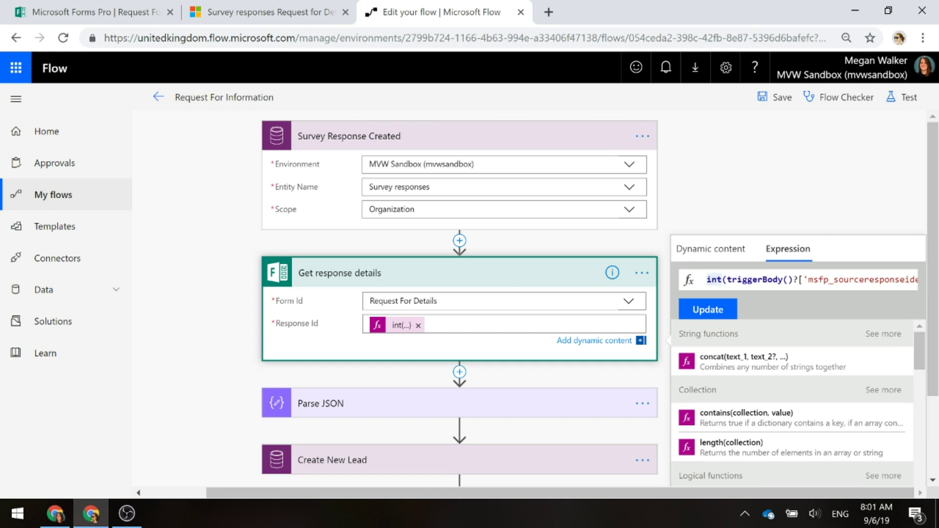
{"action": "left_click_drag", "start_coordinate": [808, 279], "coordinate": [918, 280]}
{"action": "key", "text": "Right"}
{"action": "key", "text": "Right"}
{"action": "key", "text": "Right"}
{"action": "key", "text": "Right"}
{"action": "key", "text": "Right"}
{"action": "key", "text": "Right"}
{"action": "key", "text": "Right"}
{"action": "key", "text": "Right"}
{"action": "key", "text": "Right"}
{"action": "key", "text": "Right"}
{"action": "key", "text": "Right"}
{"action": "key", "text": "Right"}
{"action": "key", "text": "Right"}
{"action": "key", "text": "Right"}
{"action": "key", "text": "Right"}
{"action": "key", "text": "Right"}
{"action": "key", "text": "Right"}
{"action": "key", "text": "Right"}
{"action": "key", "text": "Right"}
{"action": "key", "text": "Right"}
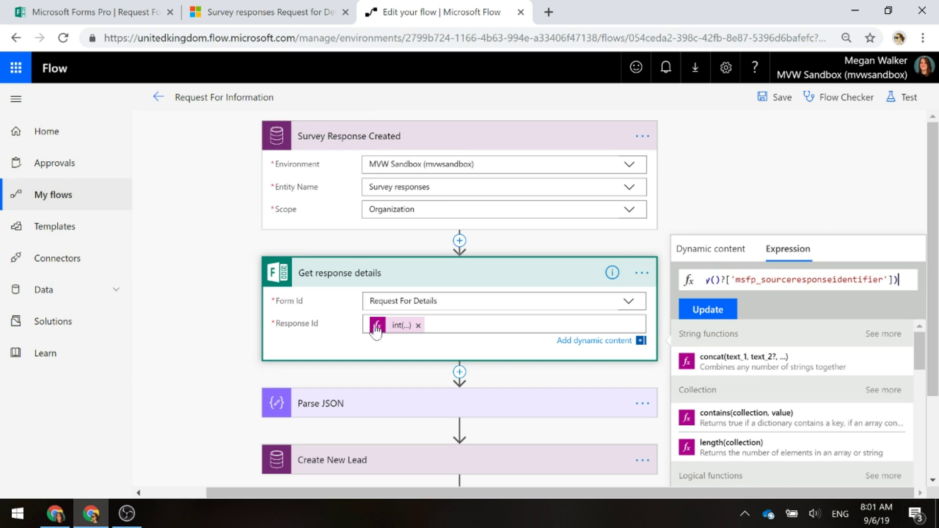
Collapse Get response details, expand Parse JSON and clear its Content token
{"action": "left_click", "coordinate": [353, 274]}
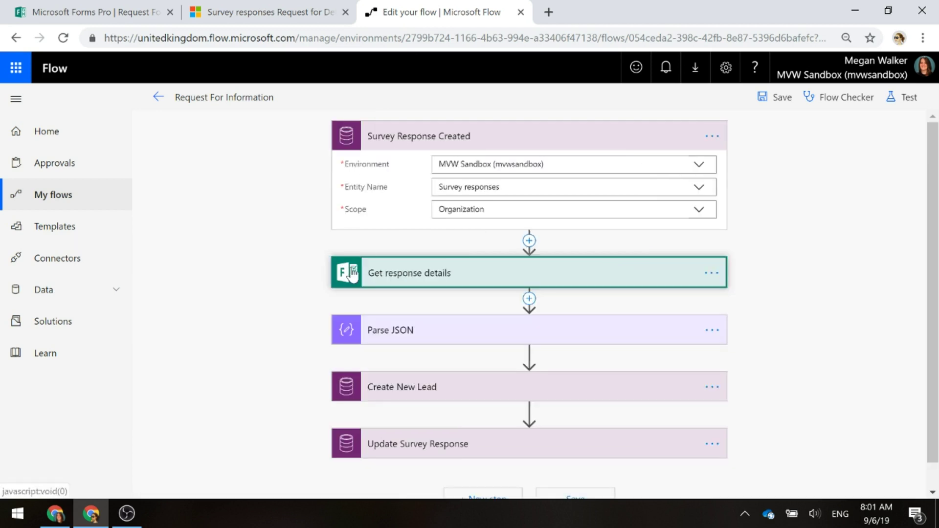
{"action": "left_click", "coordinate": [399, 329]}
{"action": "scroll", "coordinate": [734, 305], "scroll_direction": "down", "scroll_amount": 3}
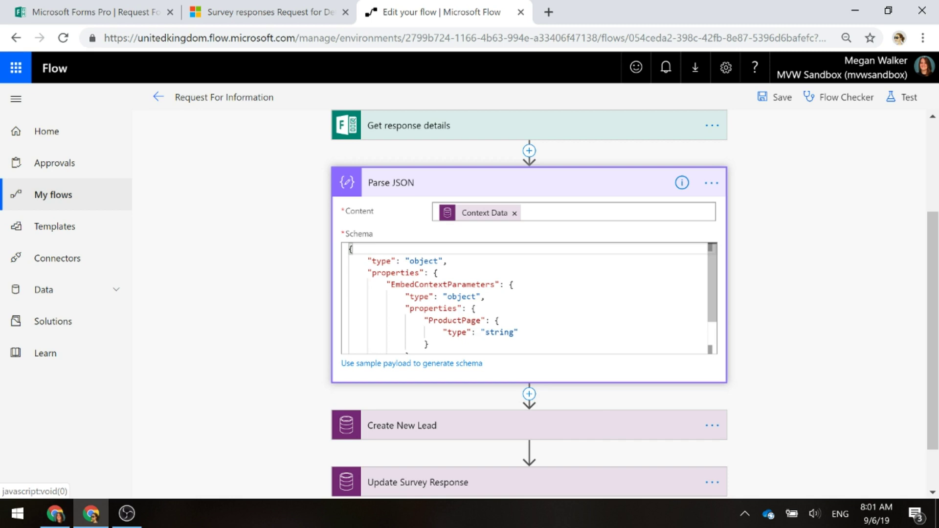
{"action": "left_click", "coordinate": [523, 211]}
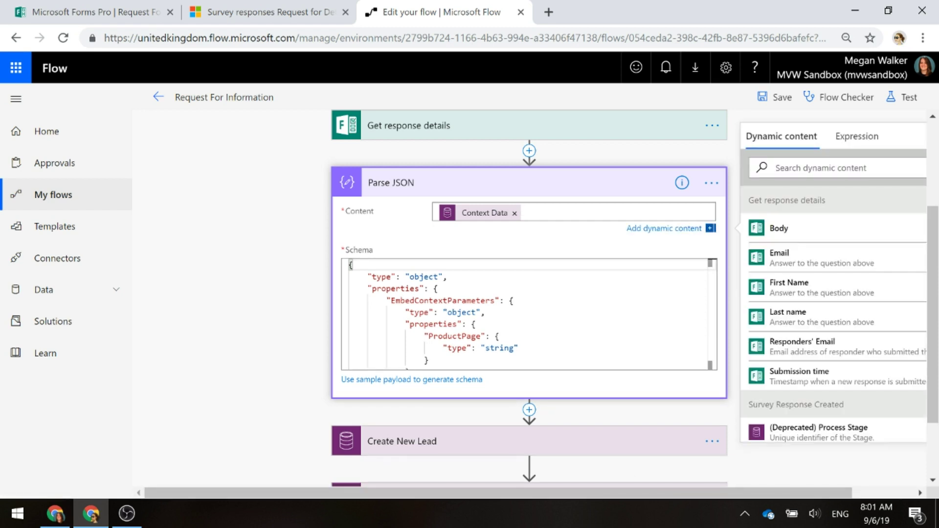
{"action": "left_click", "coordinate": [514, 214]}
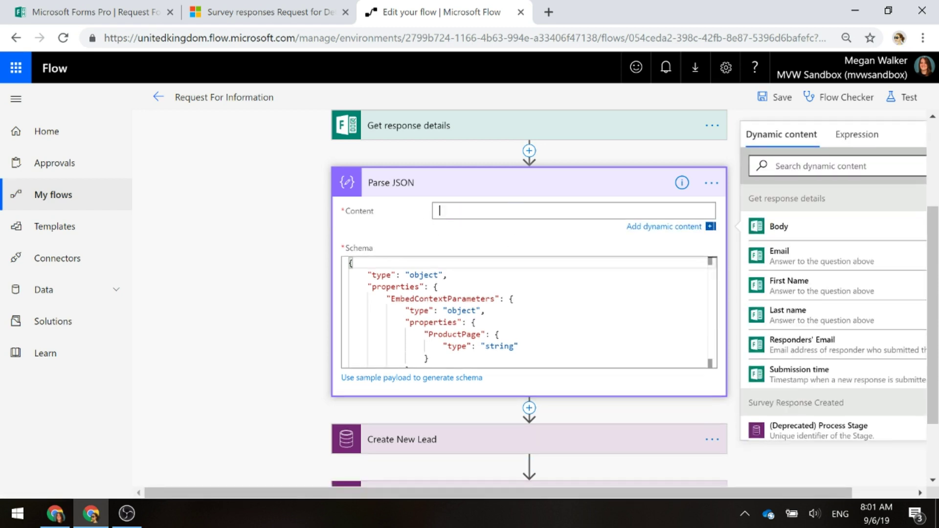
Insert the Context Data dynamic value as Parse JSON content, then return to Dynamics 365 responses
{"action": "left_click", "coordinate": [821, 166]}
{"action": "type", "text": "conte"}
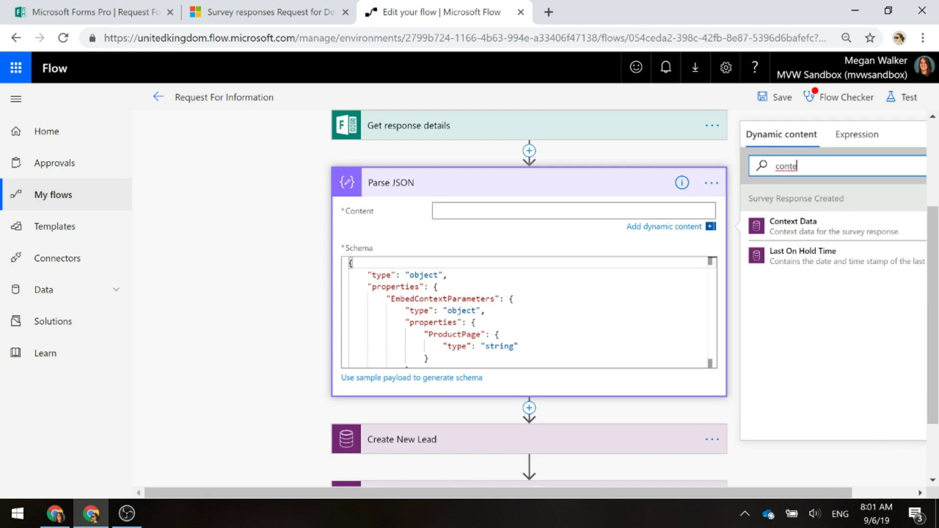
{"action": "left_click", "coordinate": [792, 226]}
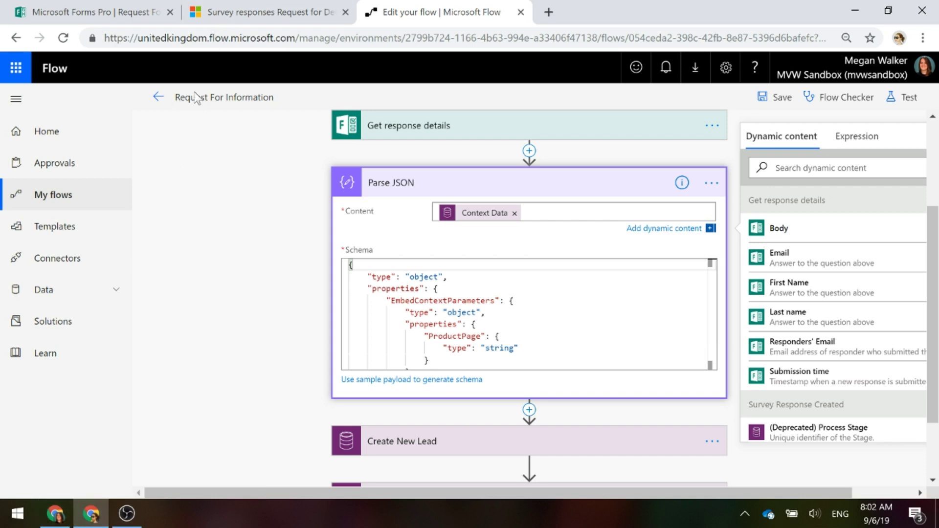
{"action": "left_click", "coordinate": [224, 13]}
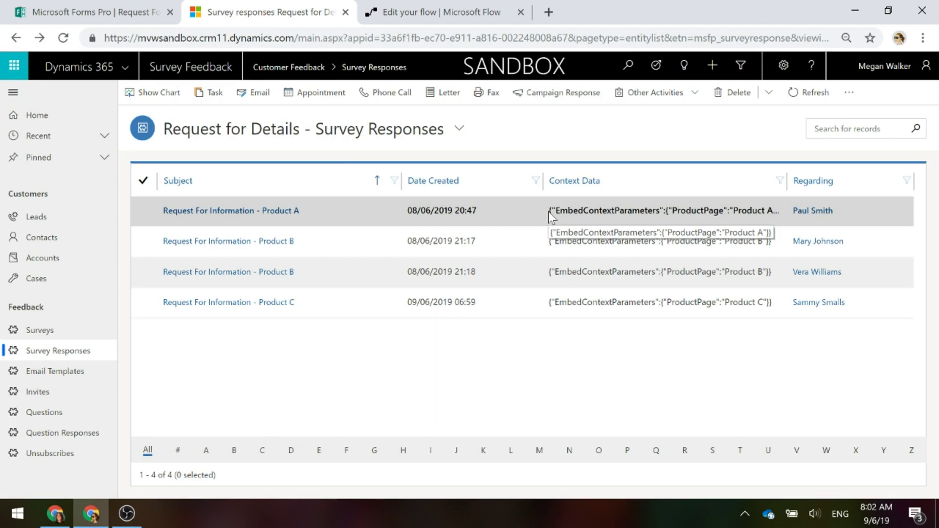
Select the Product A survey response and try to copy its ProductPage context data
{"action": "left_click", "coordinate": [565, 213]}
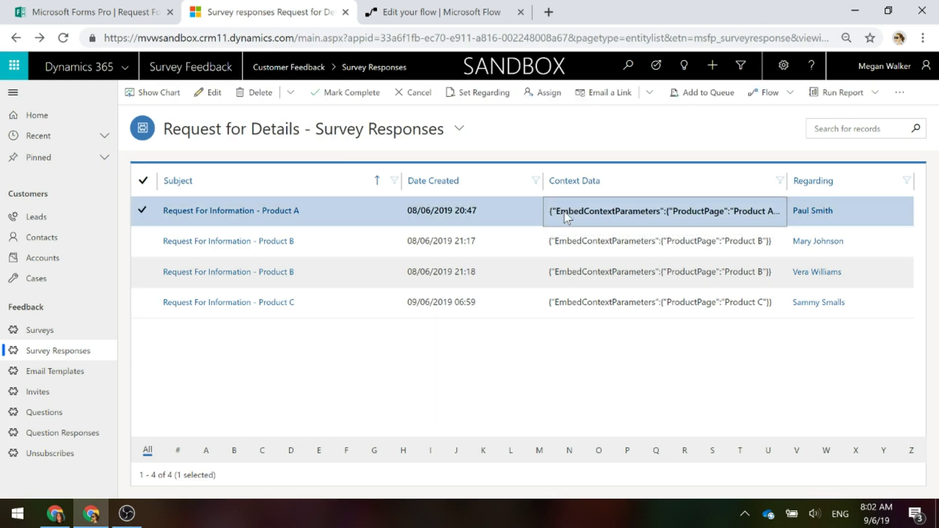
{"action": "right_click", "coordinate": [566, 217]}
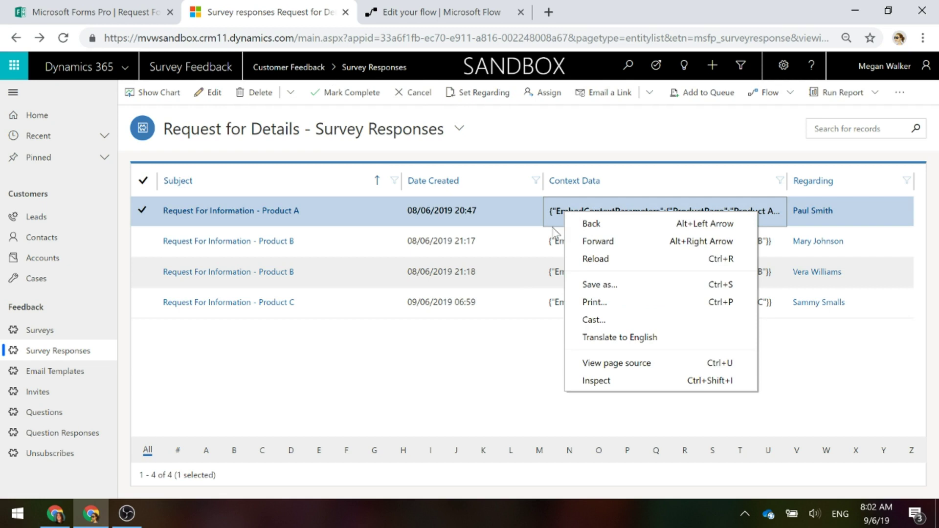
{"action": "left_click", "coordinate": [495, 392]}
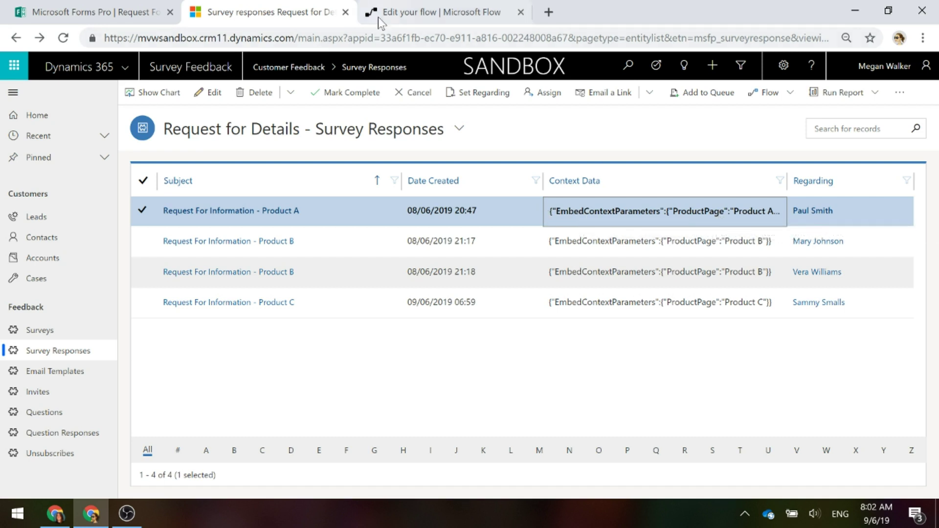
Back in the flow, inspect the Parse JSON schema for EmbedContextParameters and its ProductPage property
{"action": "left_click", "coordinate": [430, 11]}
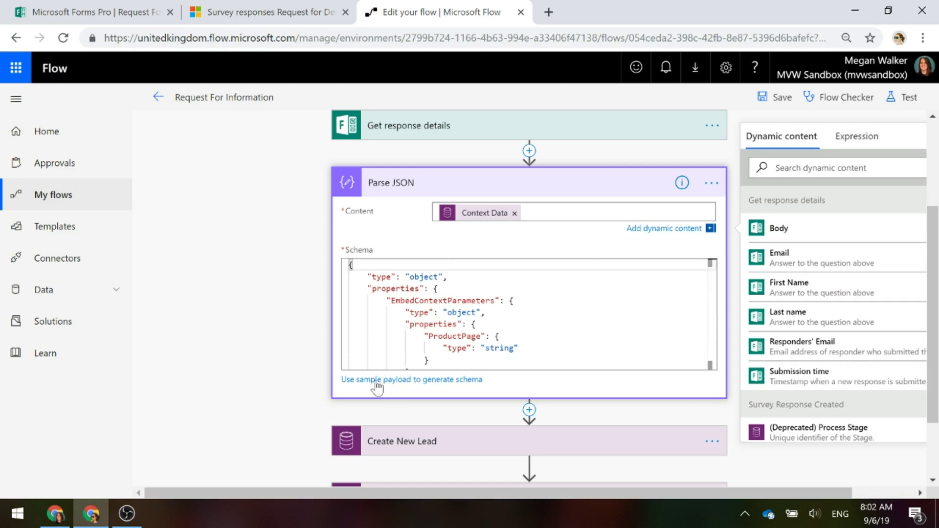
{"action": "left_click", "coordinate": [459, 381]}
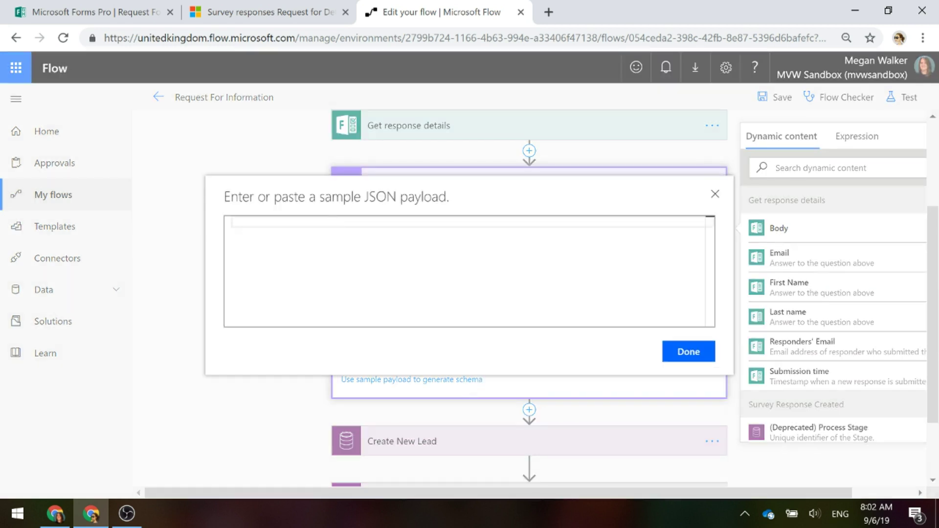
{"action": "left_click", "coordinate": [715, 193]}
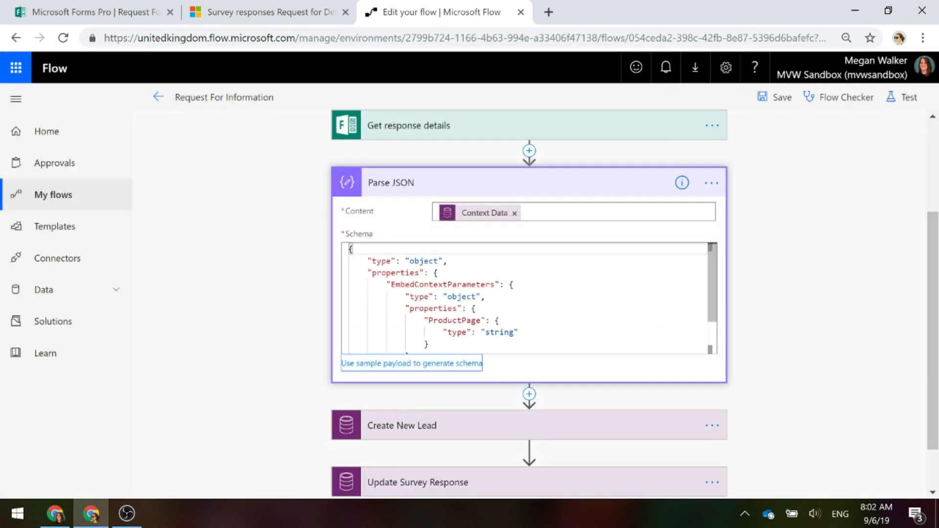
{"action": "mouse_move", "coordinate": [714, 274]}
{"action": "left_mouse_down"}
{"action": "mouse_move", "coordinate": [723, 324]}
{"action": "mouse_move", "coordinate": [728, 262]}
{"action": "left_mouse_up"}
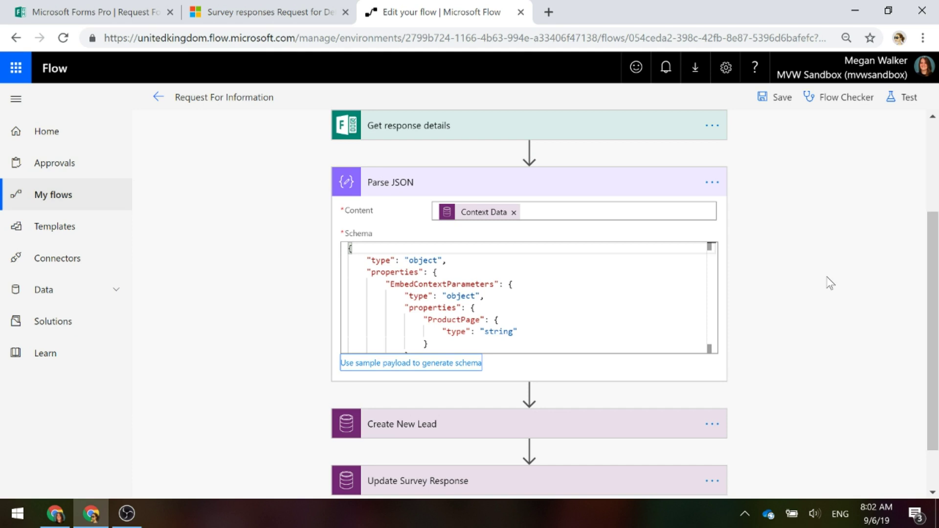
{"action": "left_click", "coordinate": [377, 363]}
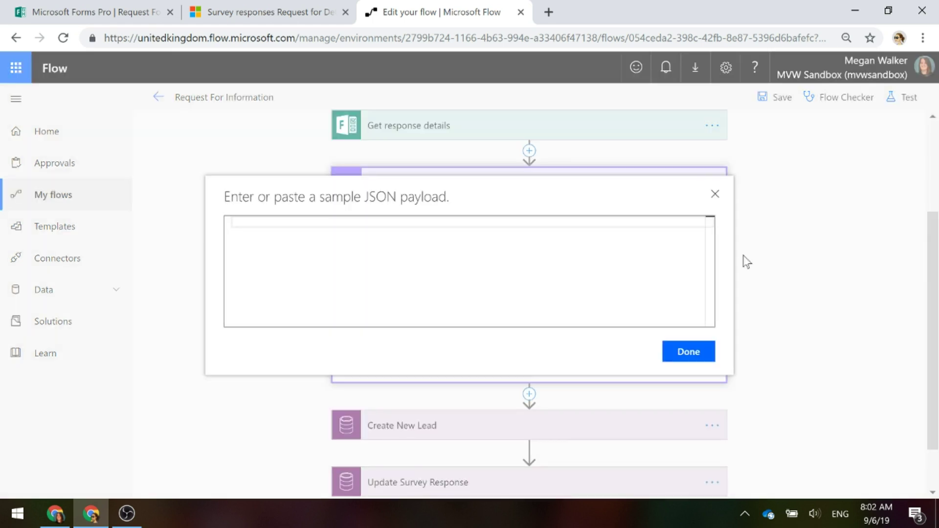
{"action": "left_click", "coordinate": [716, 194]}
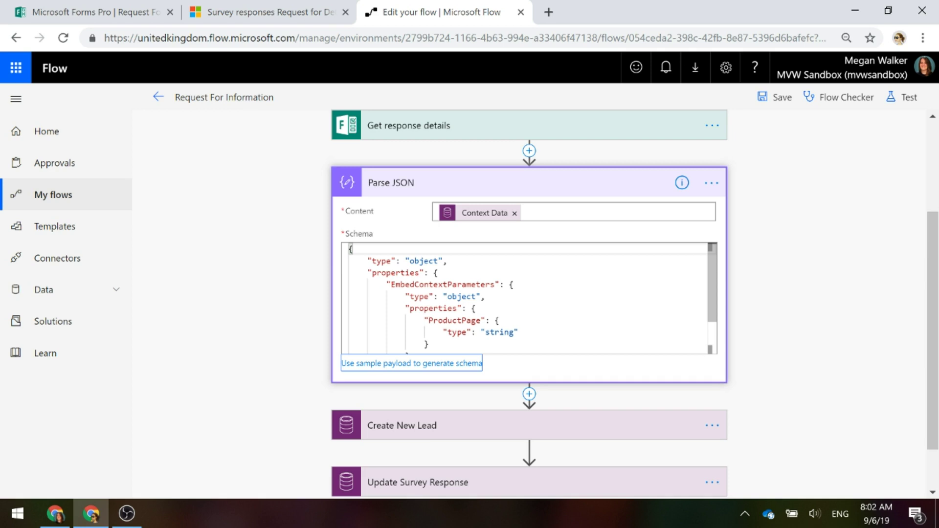
Review Create New Lead's Last Name dynamic content and its 'Product Interest - ' ProductPage Topic
{"action": "left_click", "coordinate": [377, 196]}
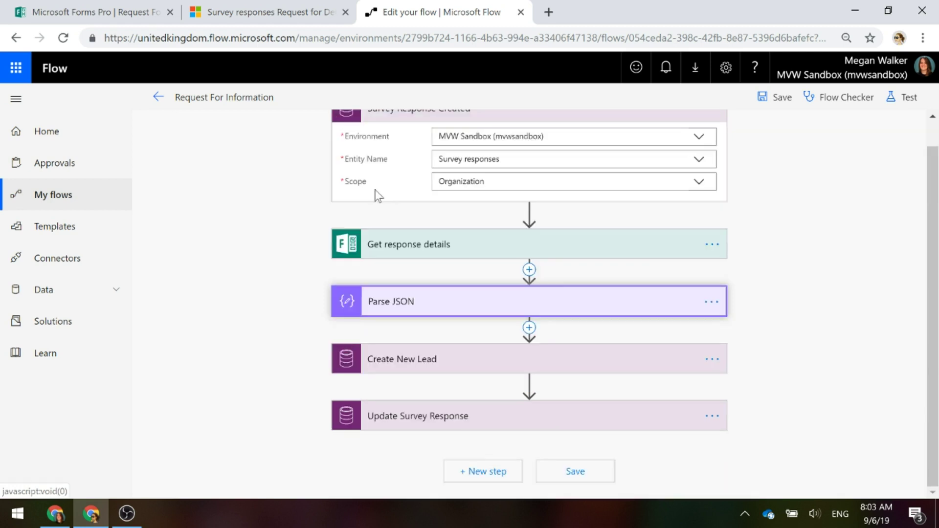
{"action": "left_click", "coordinate": [400, 362]}
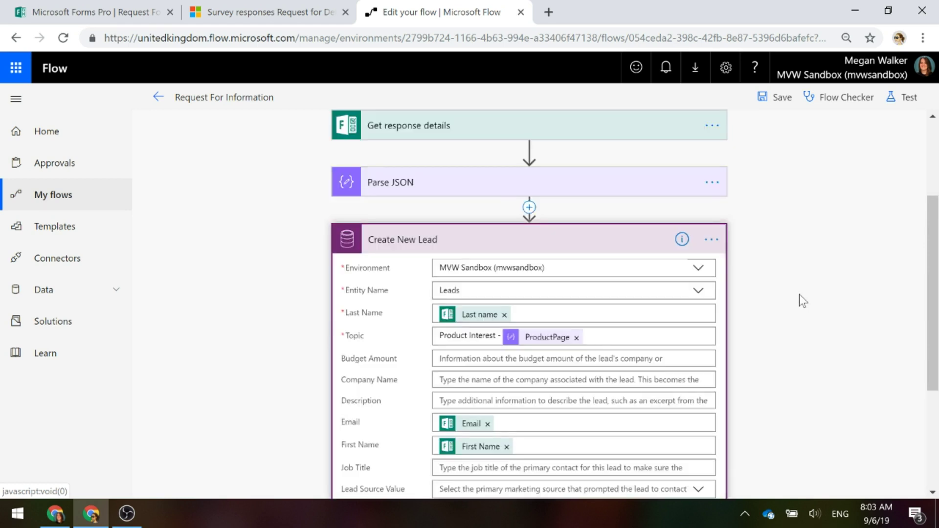
{"action": "scroll", "coordinate": [767, 281], "scroll_direction": "down", "scroll_amount": 2}
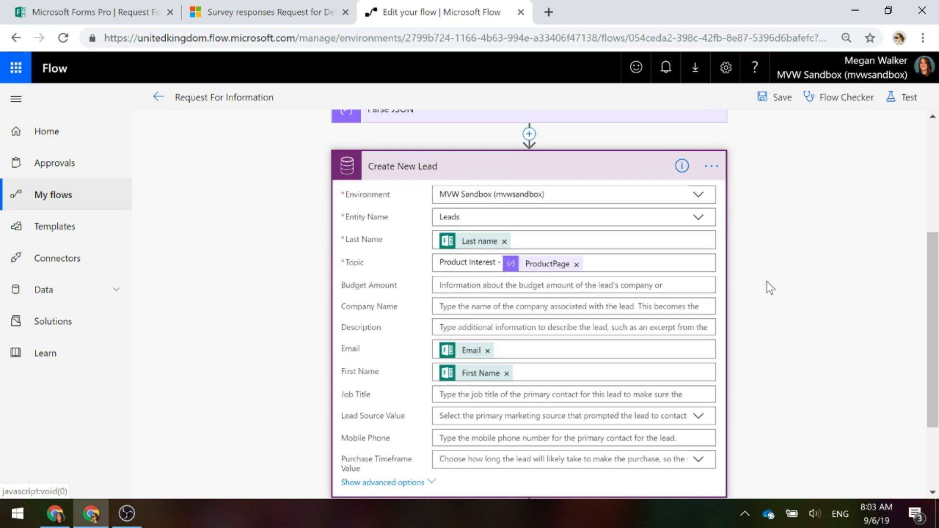
{"action": "left_click", "coordinate": [539, 240]}
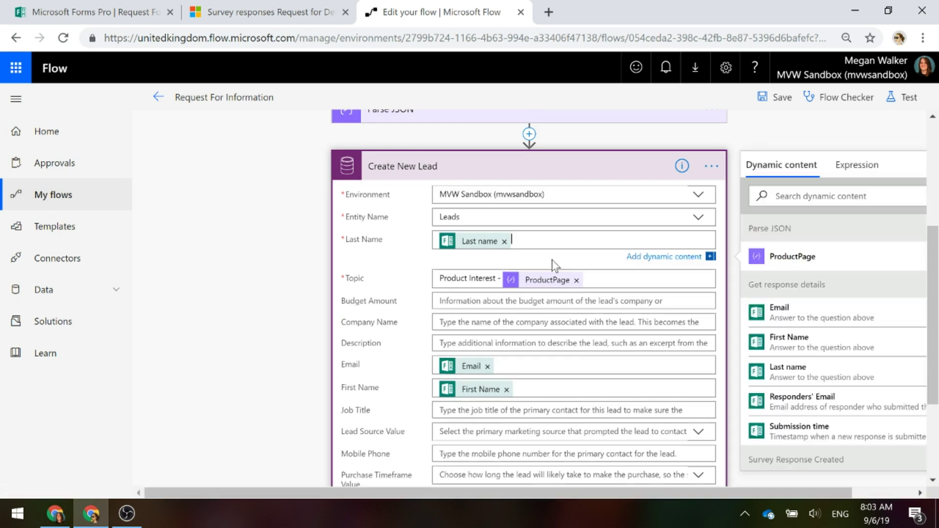
{"action": "left_click_drag", "start_coordinate": [556, 500], "coordinate": [618, 500]}
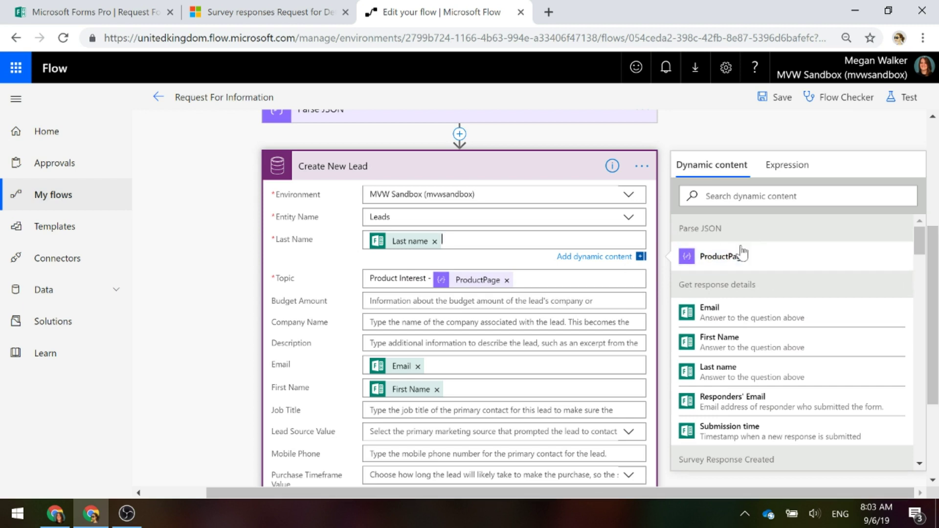
{"action": "mouse_move", "coordinate": [478, 287]}
{"action": "scroll", "coordinate": [324, 319], "scroll_direction": "down", "scroll_amount": 4}
{"action": "scroll", "coordinate": [324, 319], "scroll_direction": "up", "scroll_amount": 6}
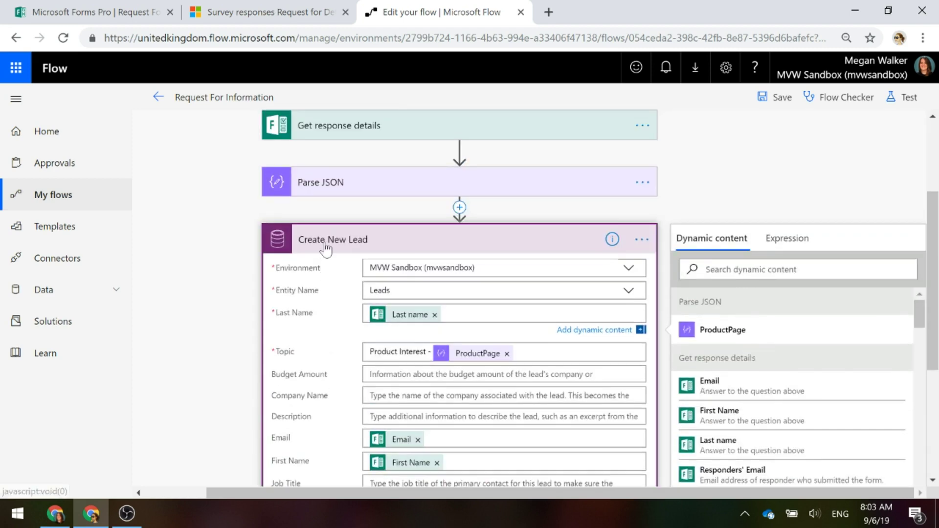
{"action": "left_click", "coordinate": [325, 247]}
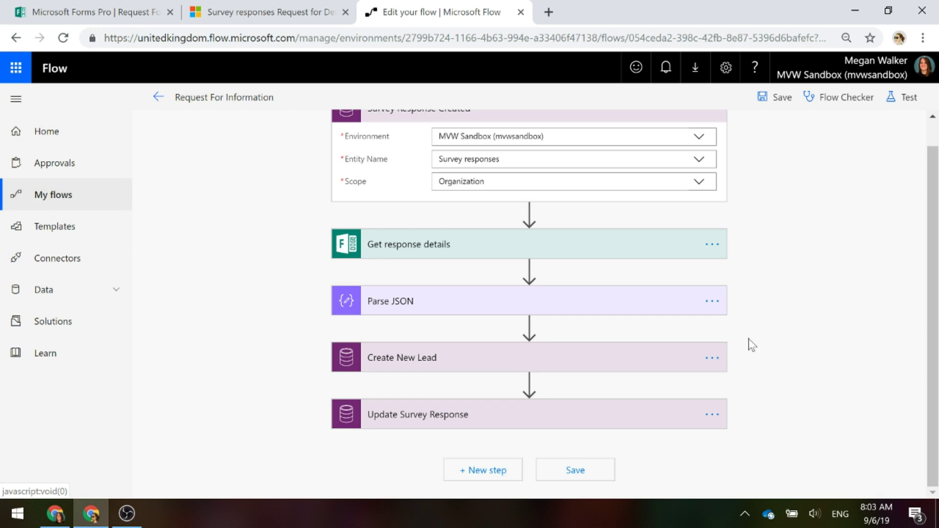
Expand Update Survey Response with advanced options and search the Subject's dynamic content for 'activ'
{"action": "left_click", "coordinate": [413, 425]}
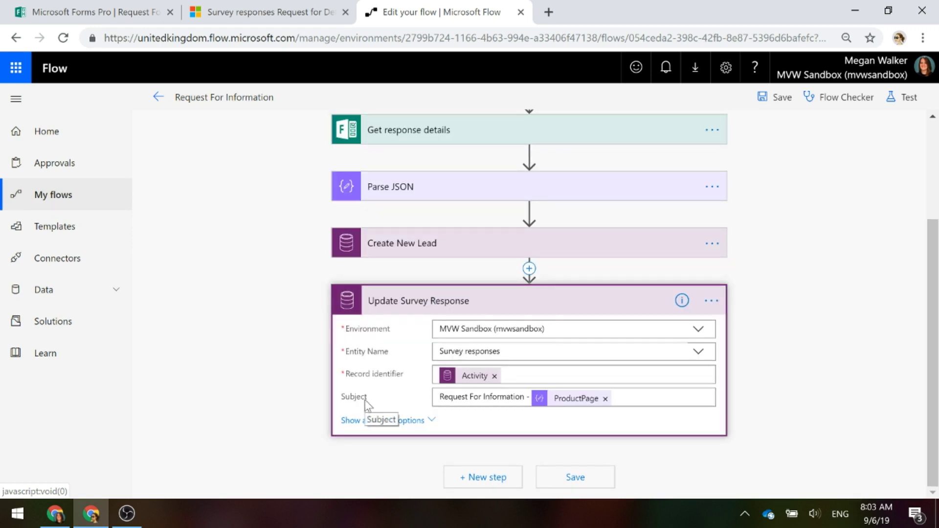
{"action": "left_click", "coordinate": [410, 421]}
{"action": "scroll", "coordinate": [796, 353], "scroll_direction": "down", "scroll_amount": 3}
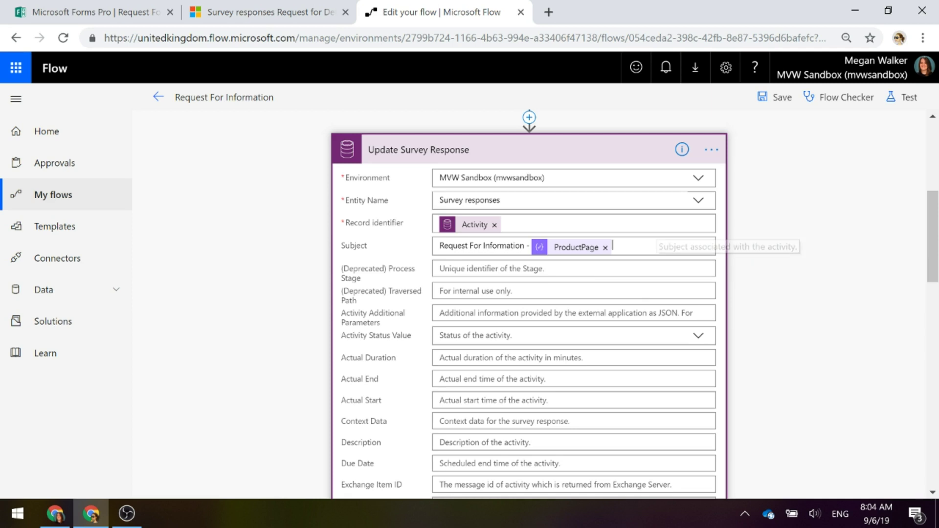
{"action": "left_click", "coordinate": [613, 245]}
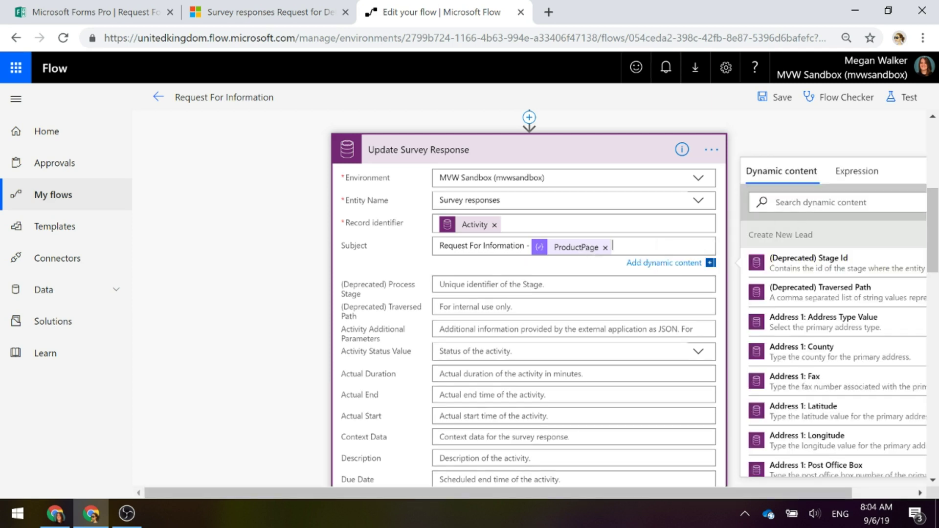
{"action": "left_click", "coordinate": [776, 202]}
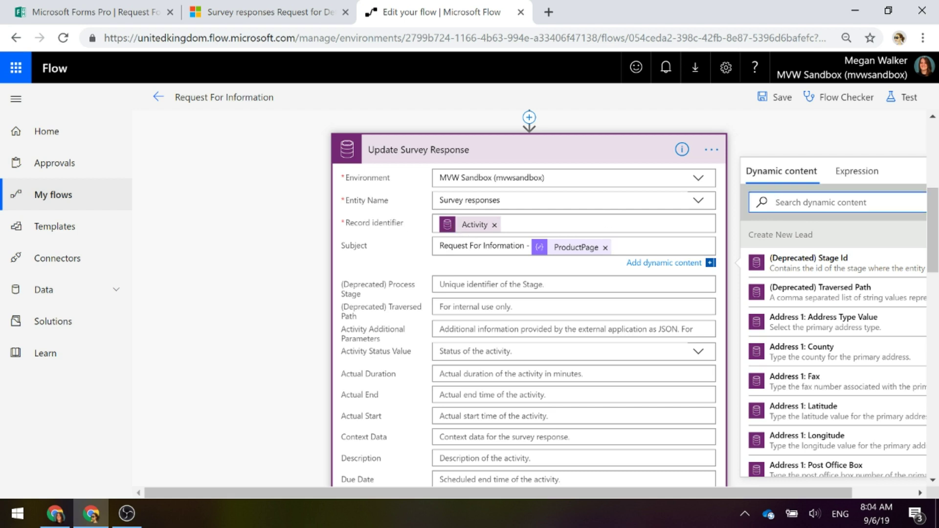
{"action": "type", "text": "activ"}
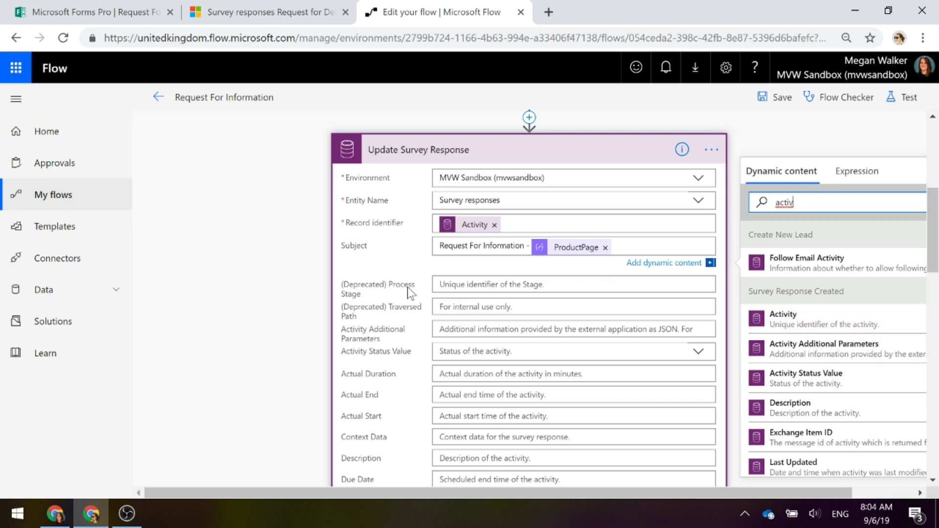
Check the Respondent and Regarding values, then go back to the Request For Information flow's details
{"action": "scroll", "coordinate": [407, 287], "scroll_direction": "down", "scroll_amount": 4}
{"action": "scroll", "coordinate": [407, 286], "scroll_direction": "down", "scroll_amount": 7}
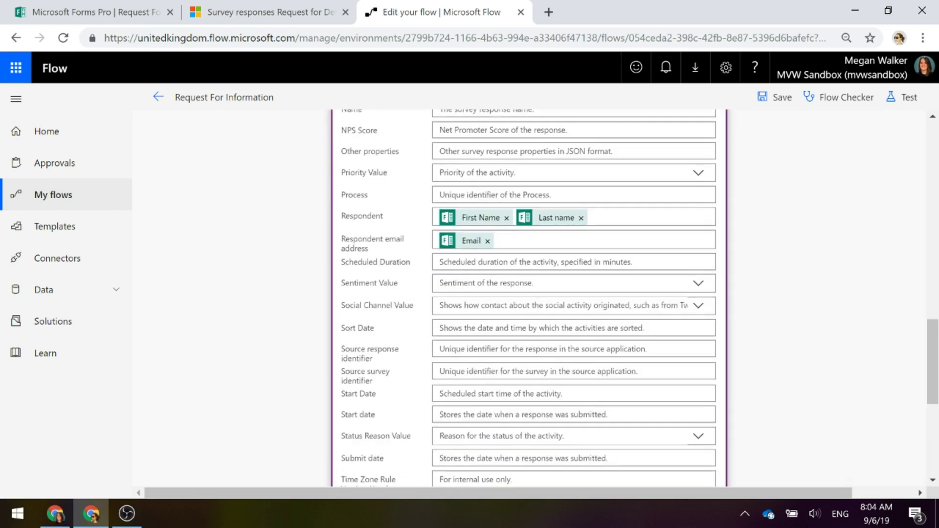
{"action": "left_click", "coordinate": [588, 217]}
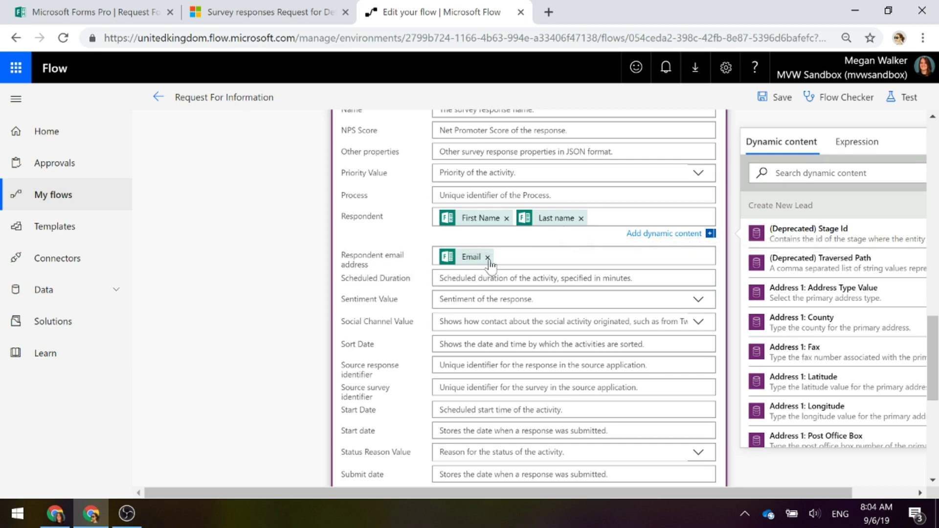
{"action": "scroll", "coordinate": [398, 270], "scroll_direction": "down", "scroll_amount": 4}
{"action": "scroll", "coordinate": [398, 269], "scroll_direction": "down", "scroll_amount": 3}
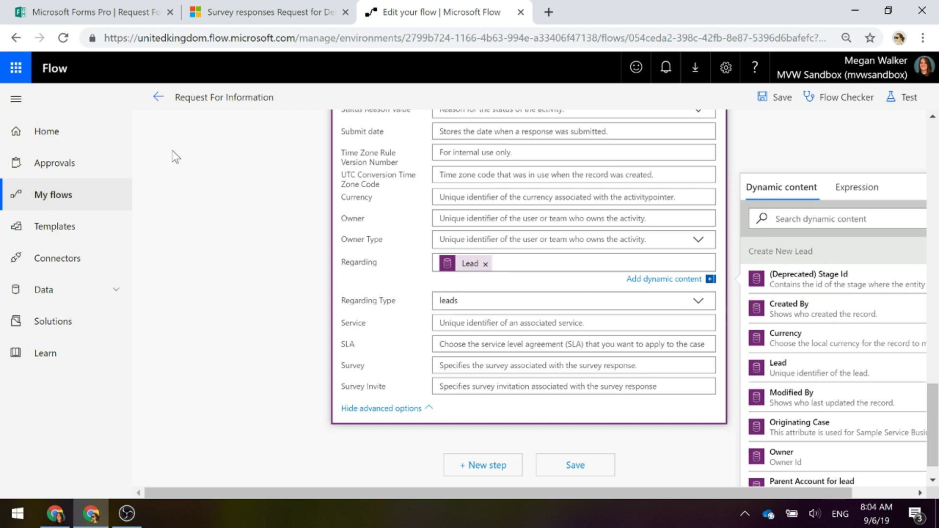
{"action": "left_click", "coordinate": [157, 97]}
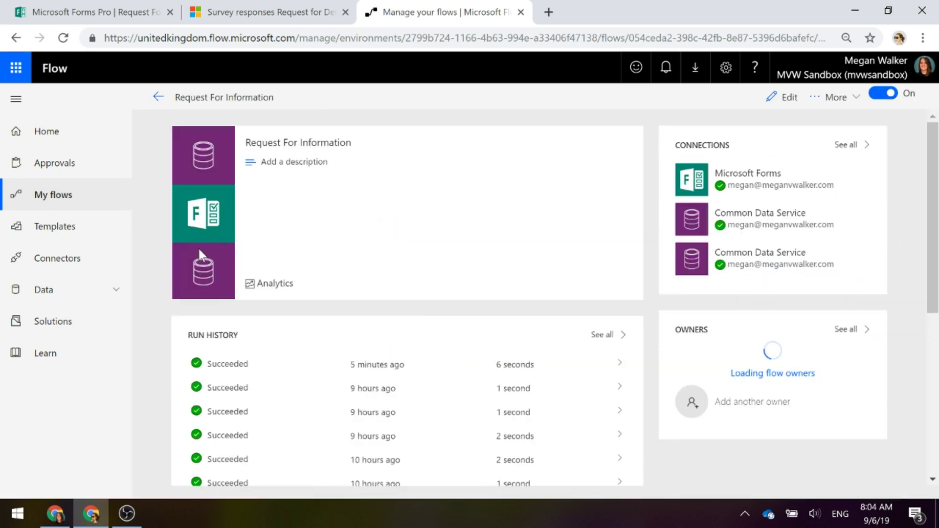
Reload the Dynamics 365 Survey Responses list to show all four Request For Information responses
{"action": "left_click", "coordinate": [253, 7]}
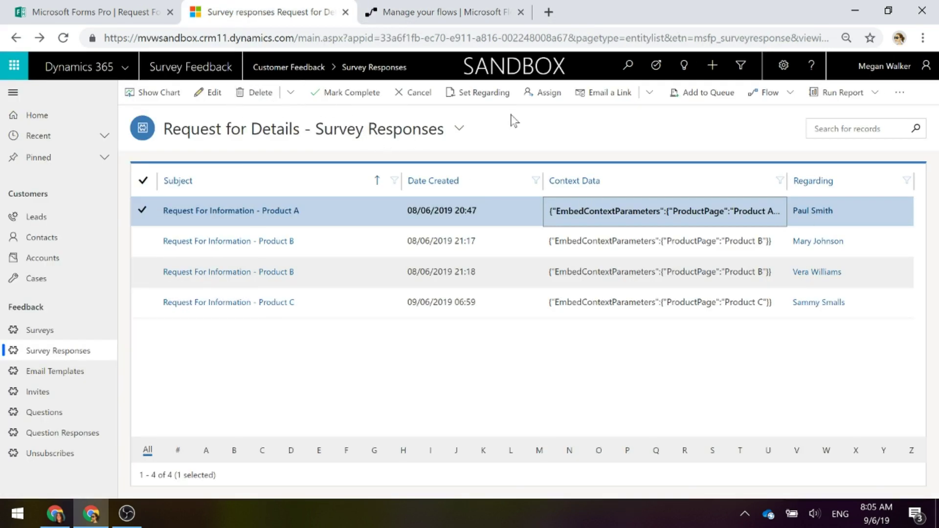
{"action": "left_click", "coordinate": [63, 38]}
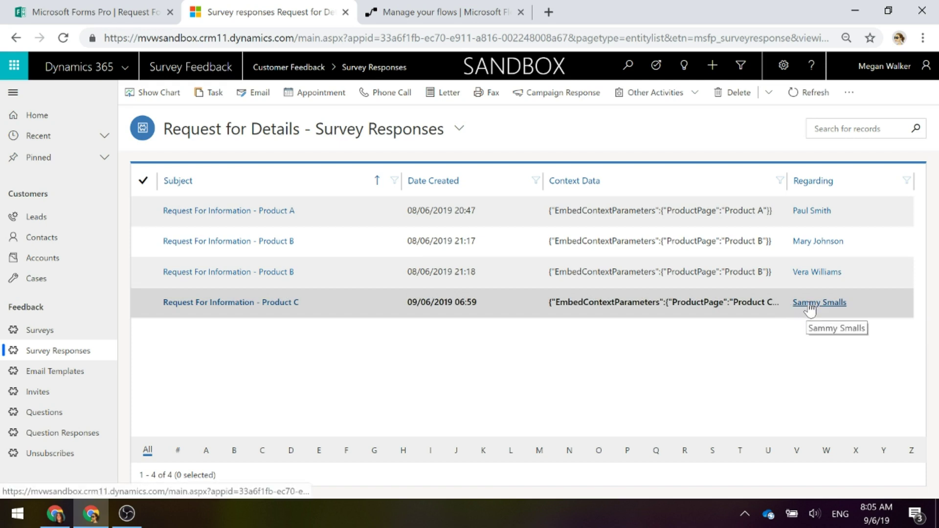
Check the 'Product Interest - Product C' lead, then open its survey response from the Timeline
{"action": "left_click", "coordinate": [810, 303]}
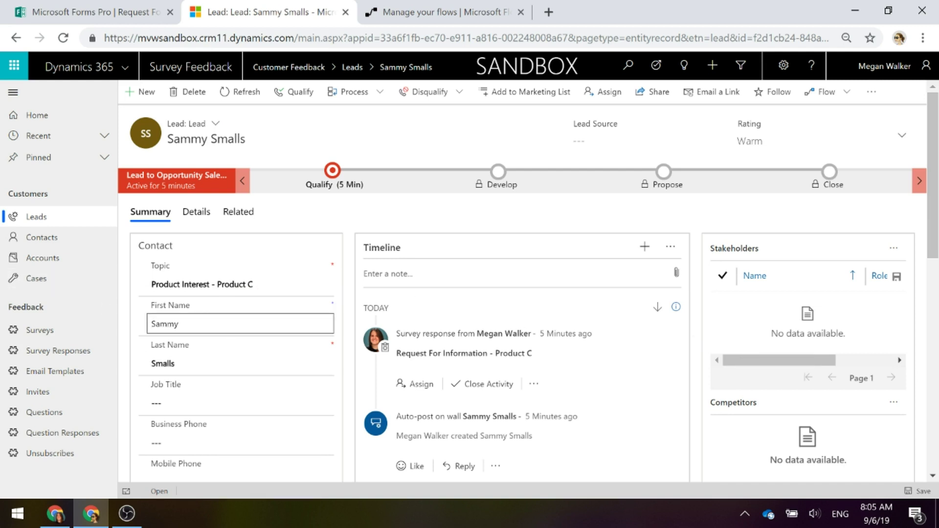
{"action": "scroll", "coordinate": [325, 346], "scroll_direction": "down", "scroll_amount": 3}
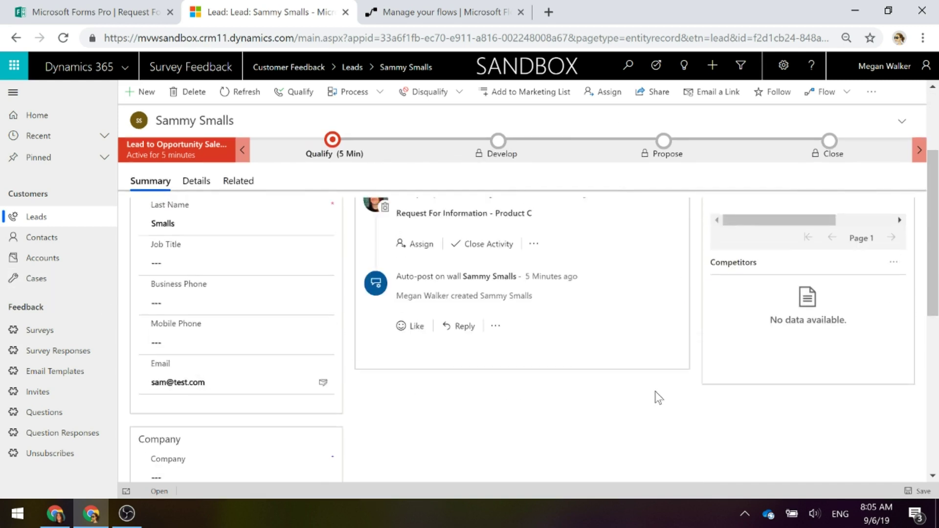
{"action": "scroll", "coordinate": [659, 397], "scroll_direction": "up", "scroll_amount": 5}
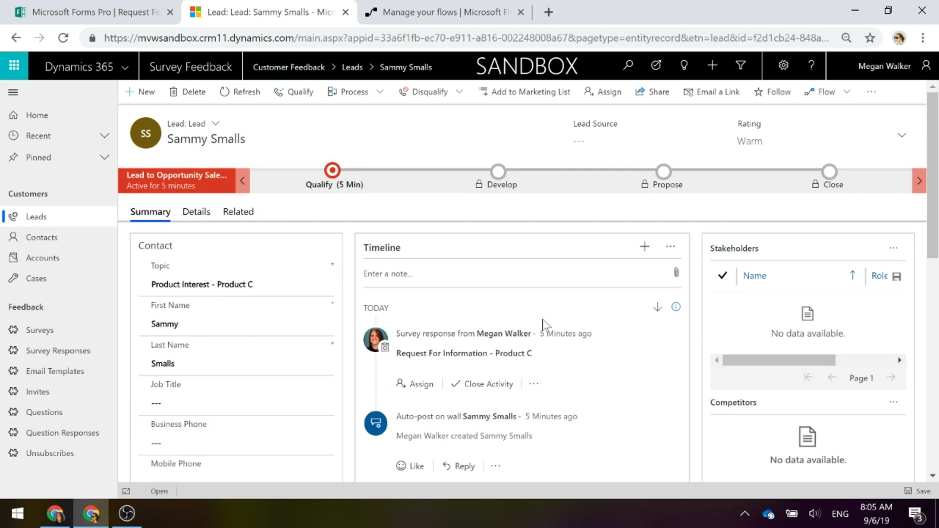
{"action": "left_click", "coordinate": [435, 364]}
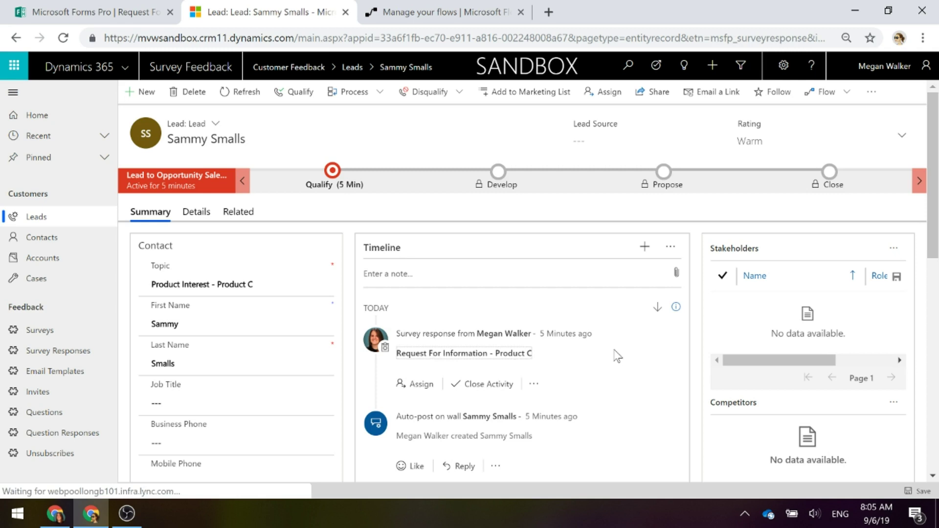